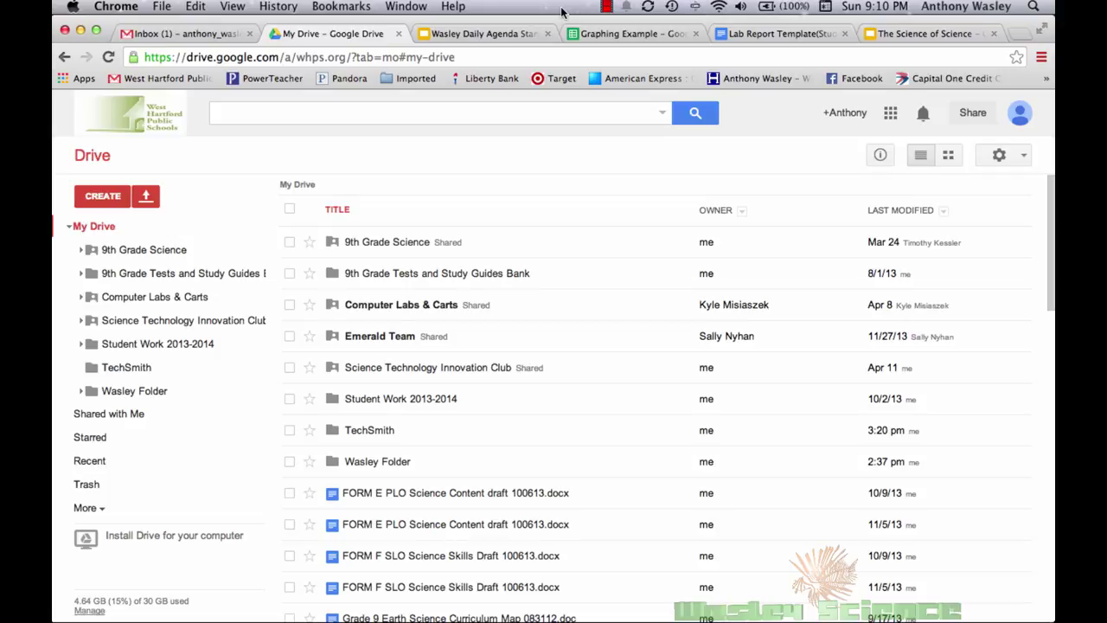
# Create a new spreadsheet in Drive and switch to the existing Graphing Example spreadsheet
pyautogui.click(110, 201)
pyautogui.click(179, 351)
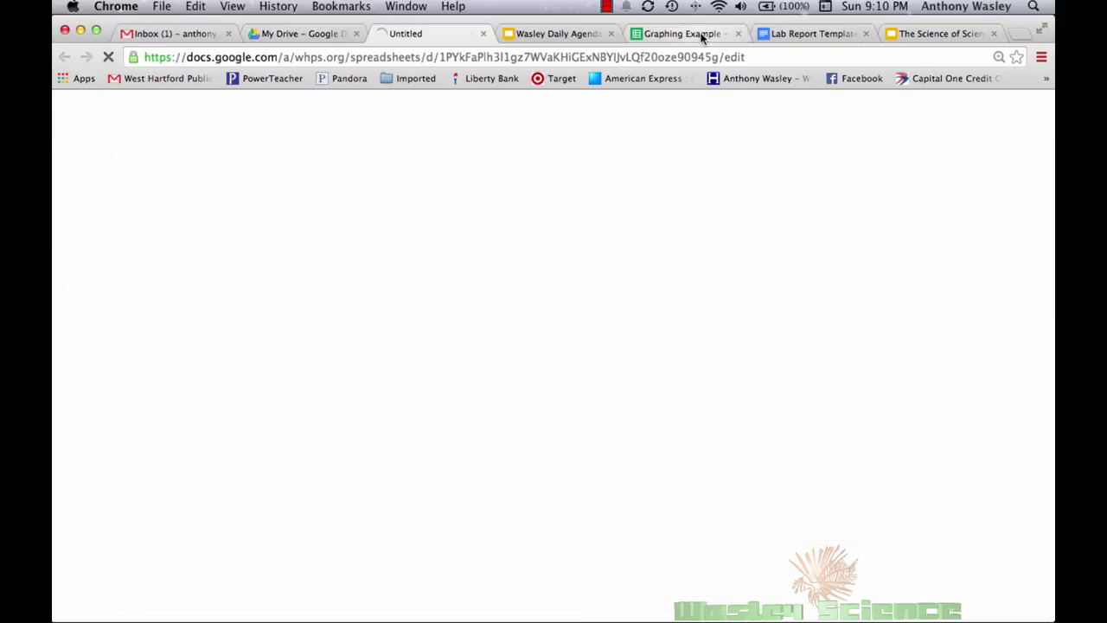
pyautogui.click(701, 35)
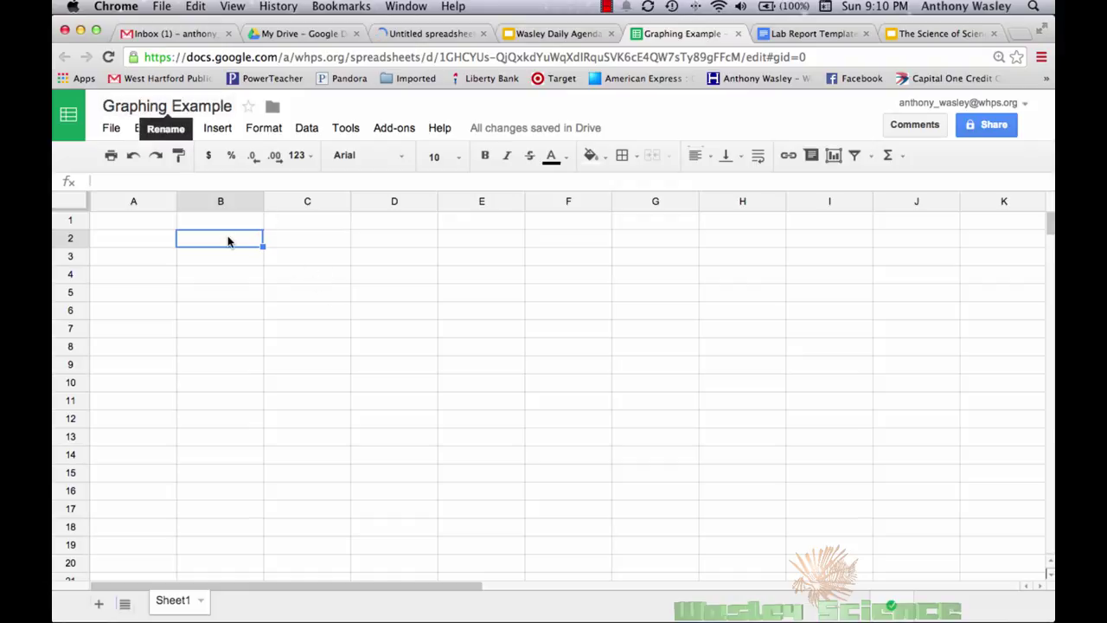
# Enter the label Bike in cell B2 with the value 800 in C2
pyautogui.click(248, 271)
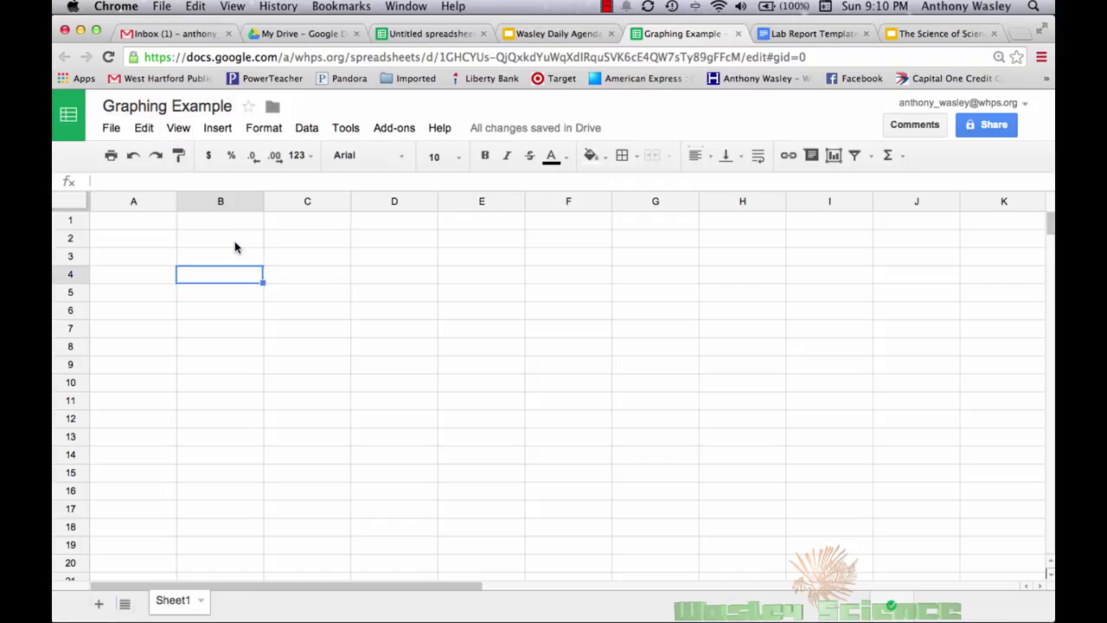
pyautogui.click(236, 246)
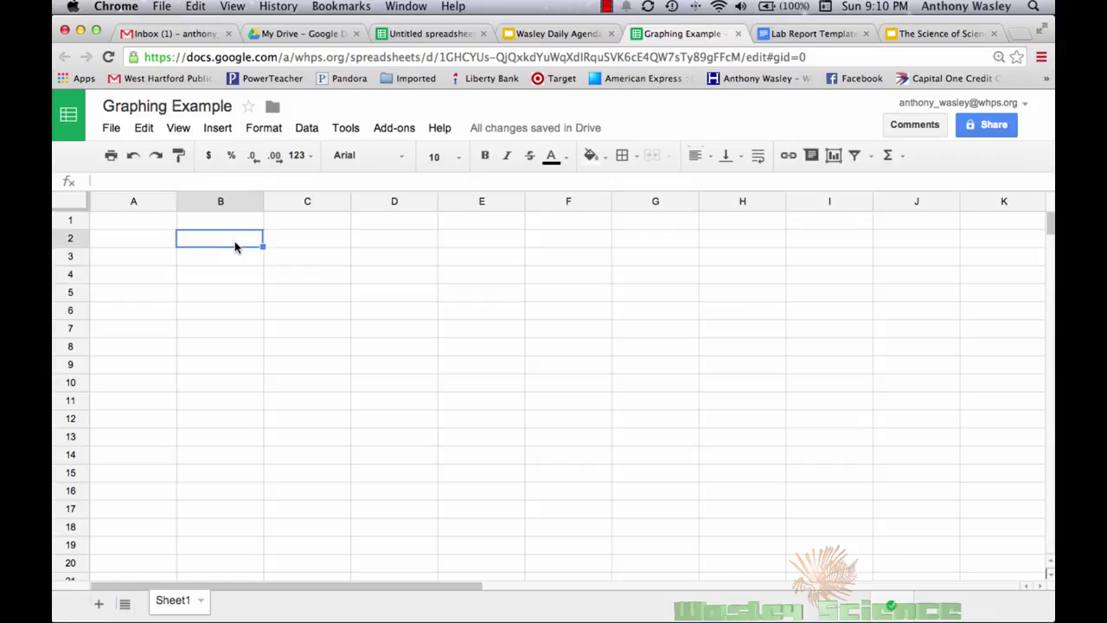
pyautogui.write('Brk')
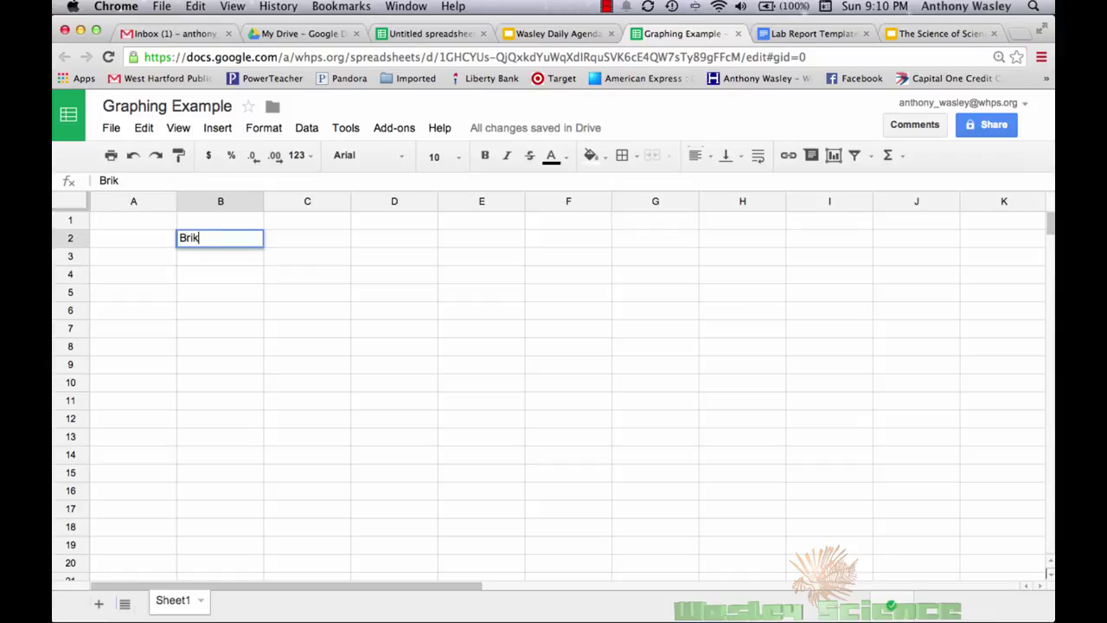
pyautogui.press('BackSpace')
pyautogui.press('BackSpace')
pyautogui.write('ike')
pyautogui.press('Tab')
pyautogui.write('800')
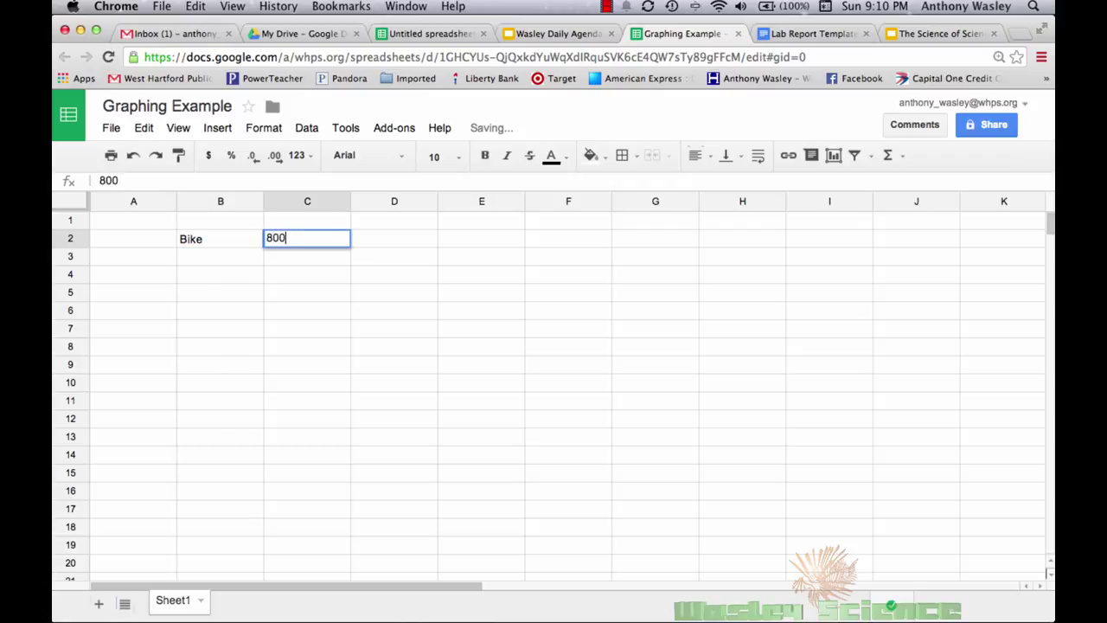
pyautogui.press('Return')
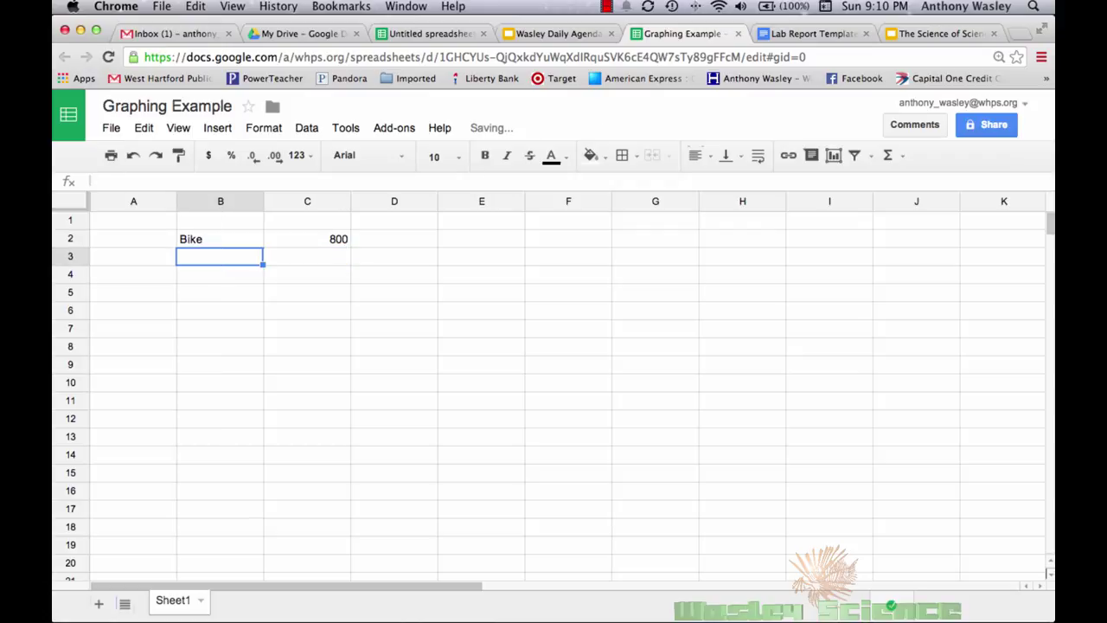
# Add the label Video game in B3 with the value 50 in C3
pyautogui.write('Video')
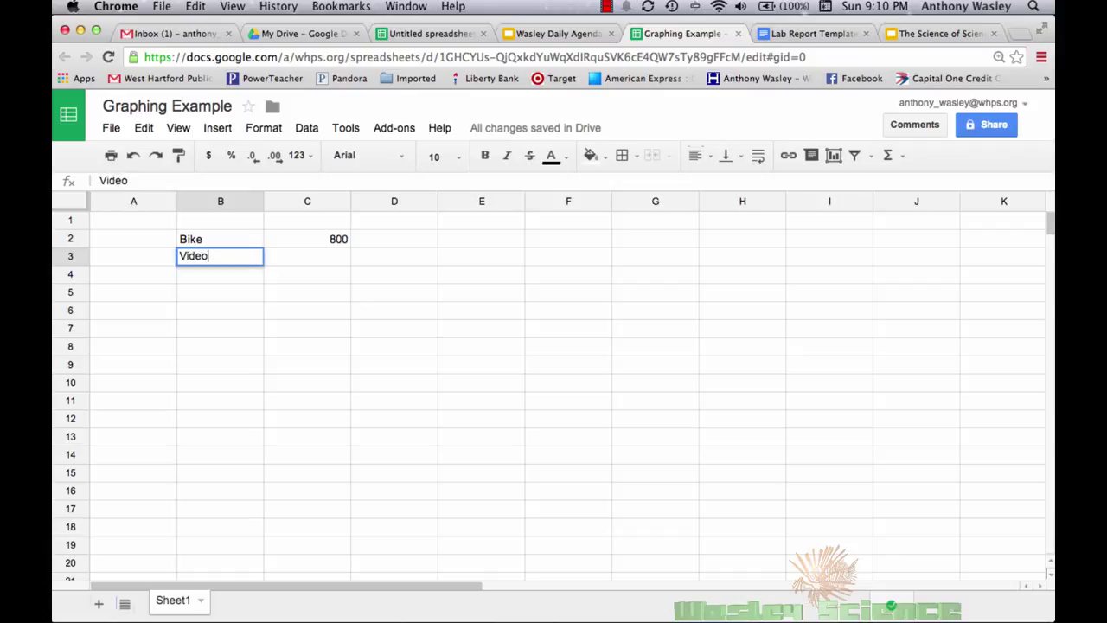
pyautogui.write(' game')
pyautogui.press('Tab')
pyautogui.write('5')
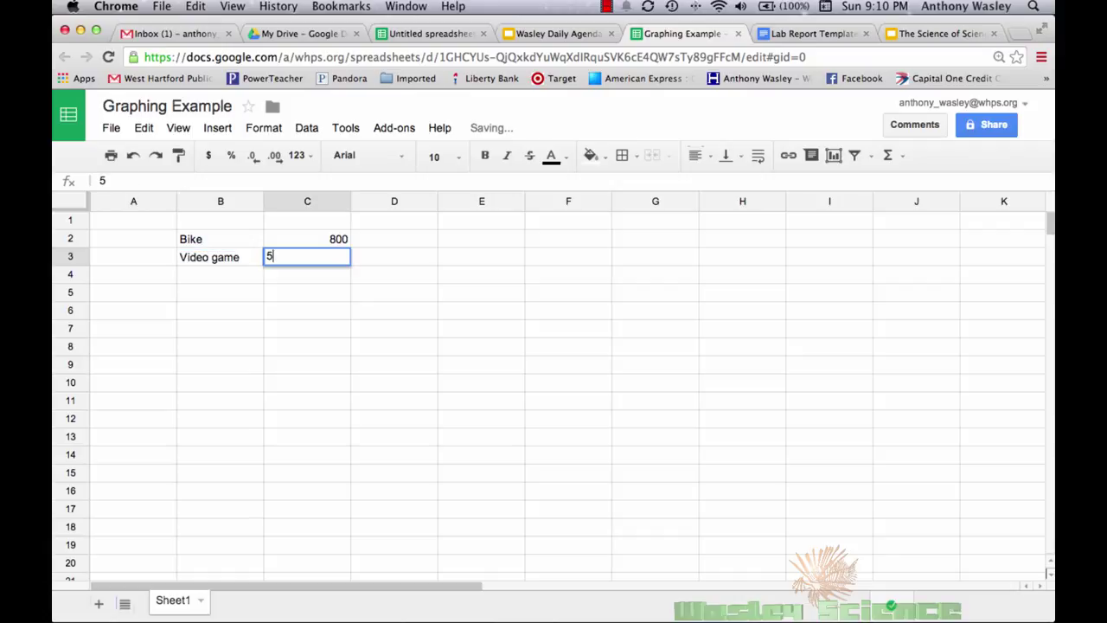
pyautogui.write('0')
pyautogui.press('Return')
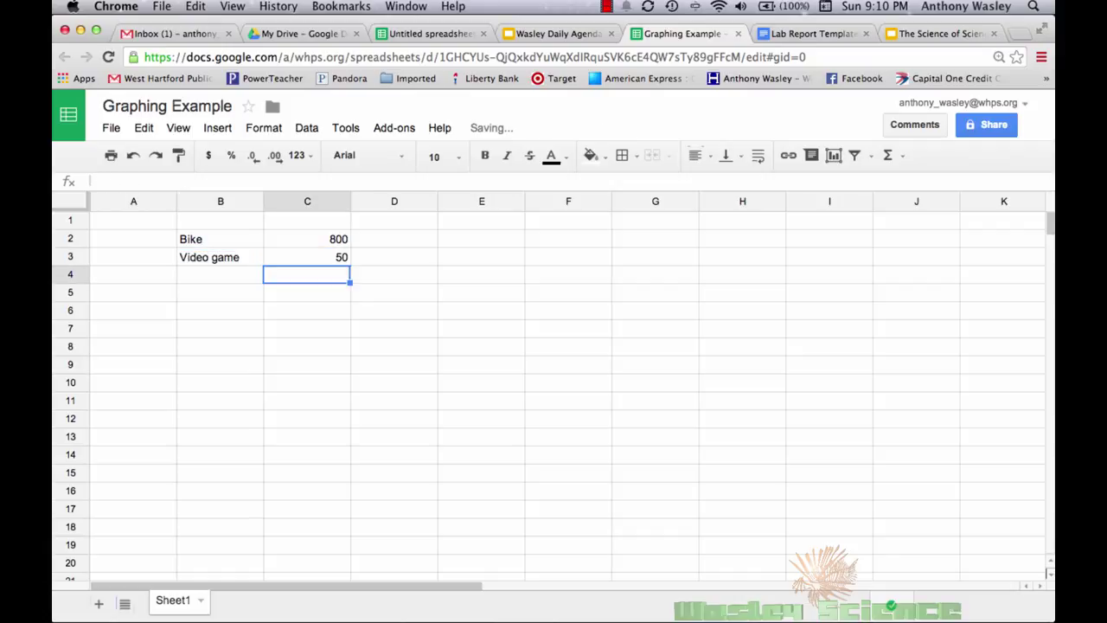
# Add the label Ipad in B4 with the value 400 in C4
pyautogui.press('Left')
pyautogui.write('Ipad')
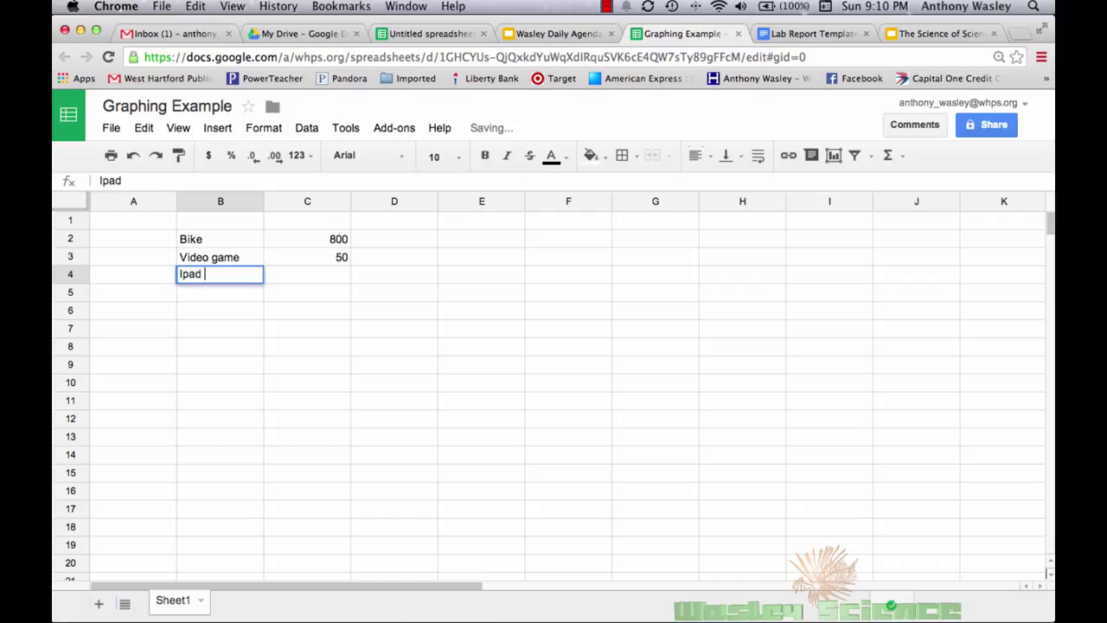
pyautogui.press('Tab')
pyautogui.write('200')
pyautogui.press('Return')
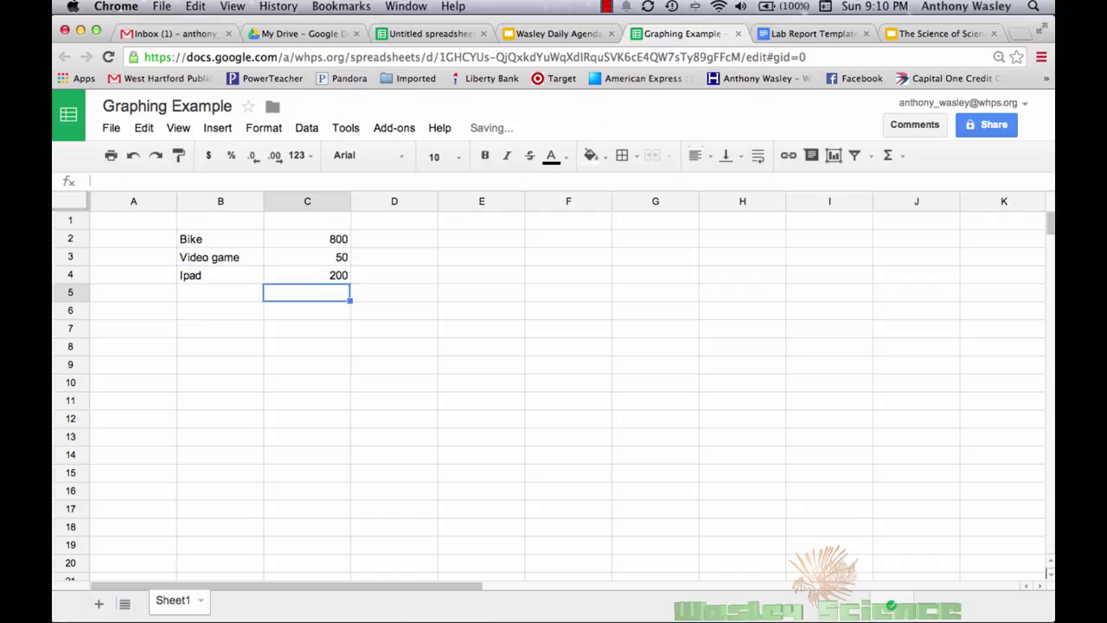
pyautogui.click(307, 275)
pyautogui.write('400')
pyautogui.press('Return')
# Add the label Nintendo DS in B5 with the value 200 in C5
pyautogui.click(219, 293)
pyautogui.write('S')
pyautogui.press('BackSpace')
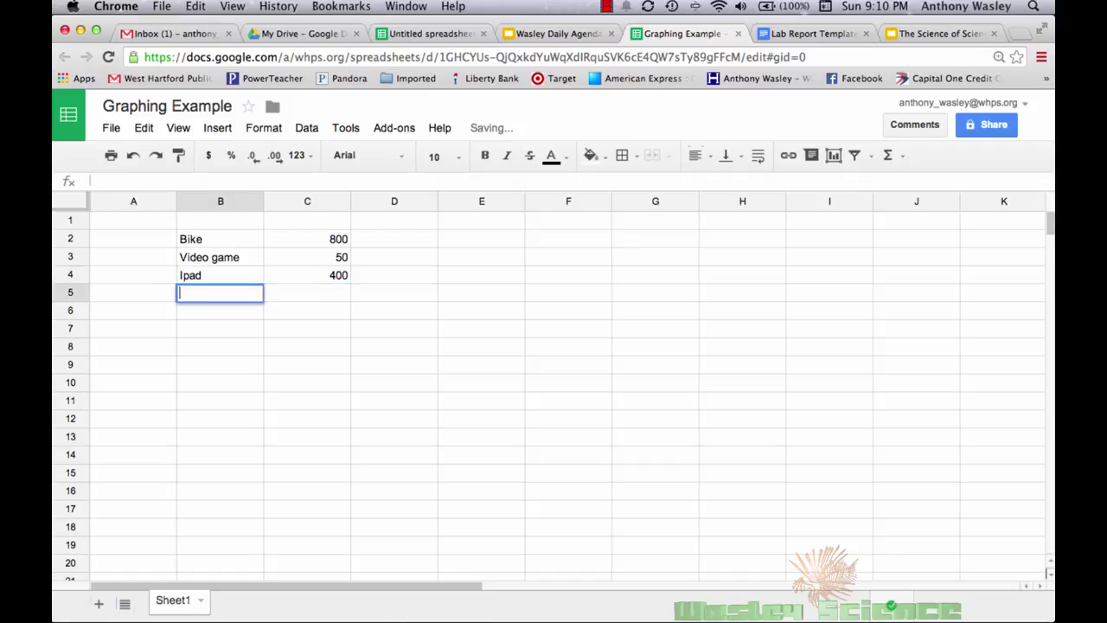
pyautogui.write('Nint')
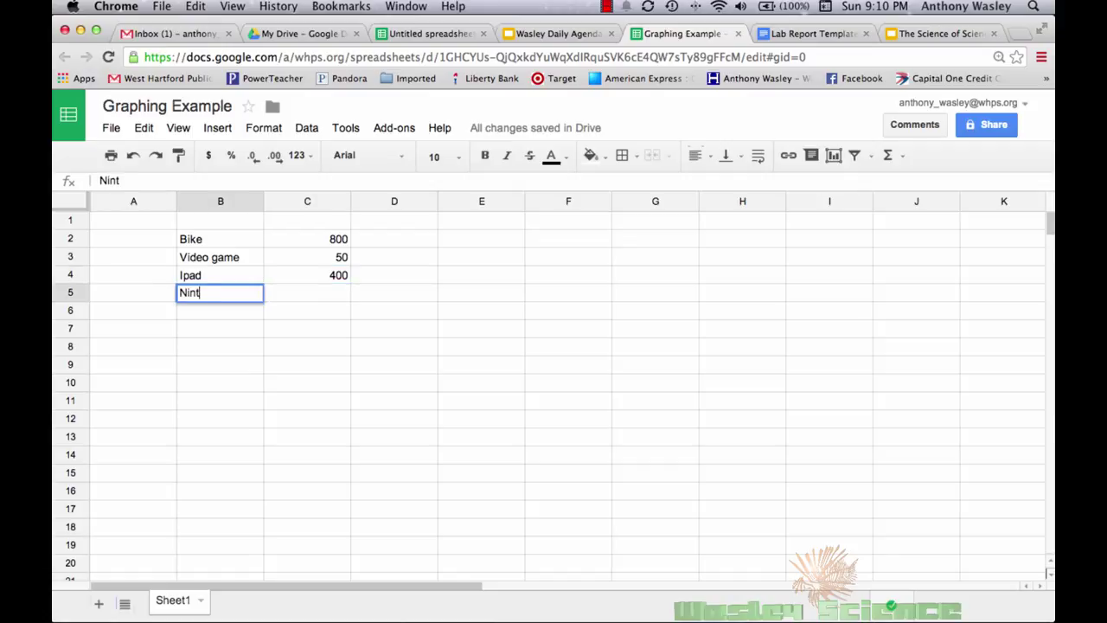
pyautogui.write('endo DS')
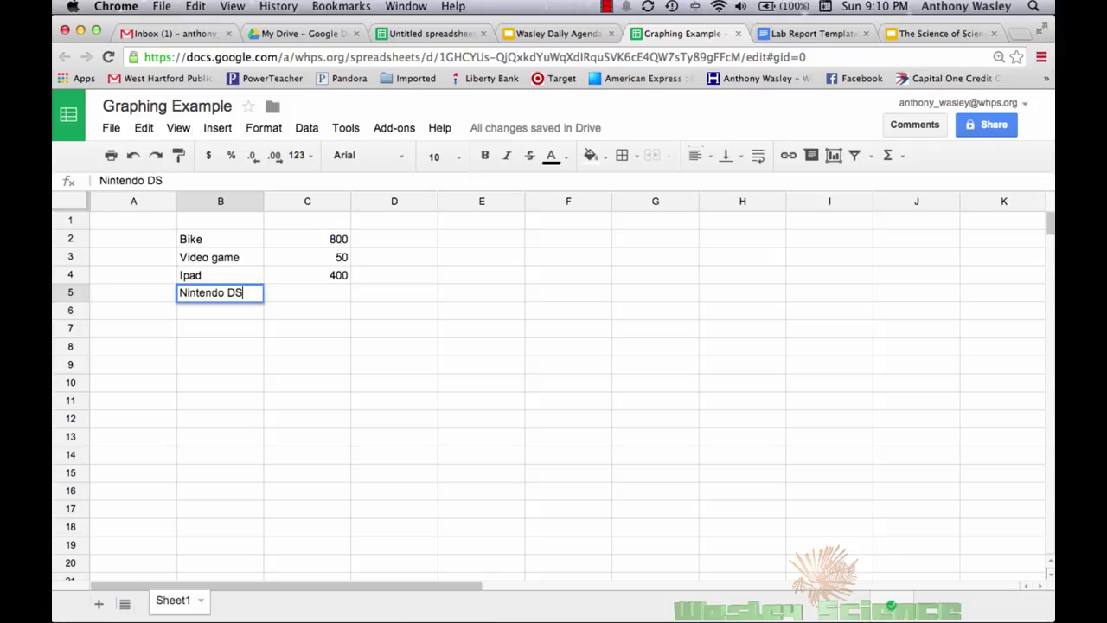
pyautogui.press('Tab')
pyautogui.write('2-')
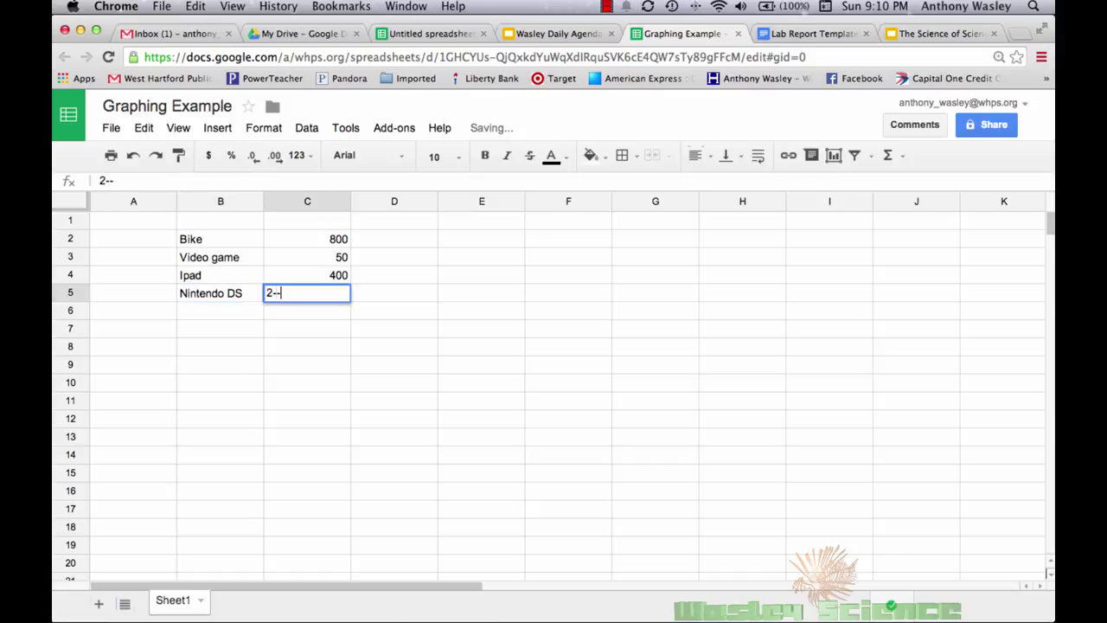
pyautogui.press('BackSpace')
pyautogui.write('00')
pyautogui.press('Return')
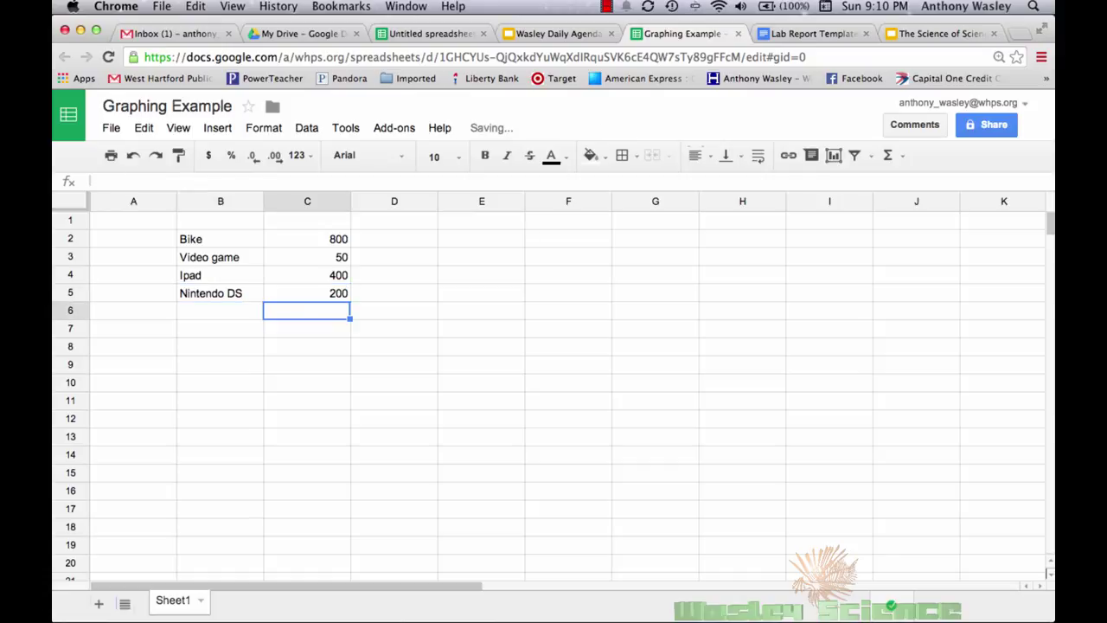
# Insert a standard column chart of the data range B2:C5 into the sheet
pyautogui.moveTo(238, 244); pyautogui.dragTo(297, 295)
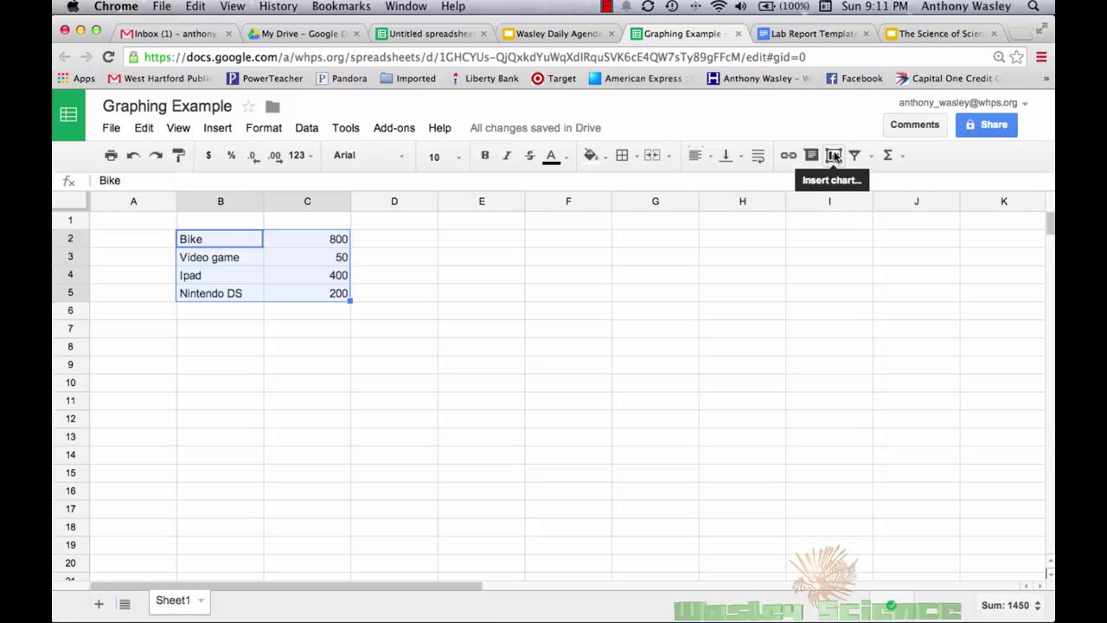
pyautogui.click(214, 130)
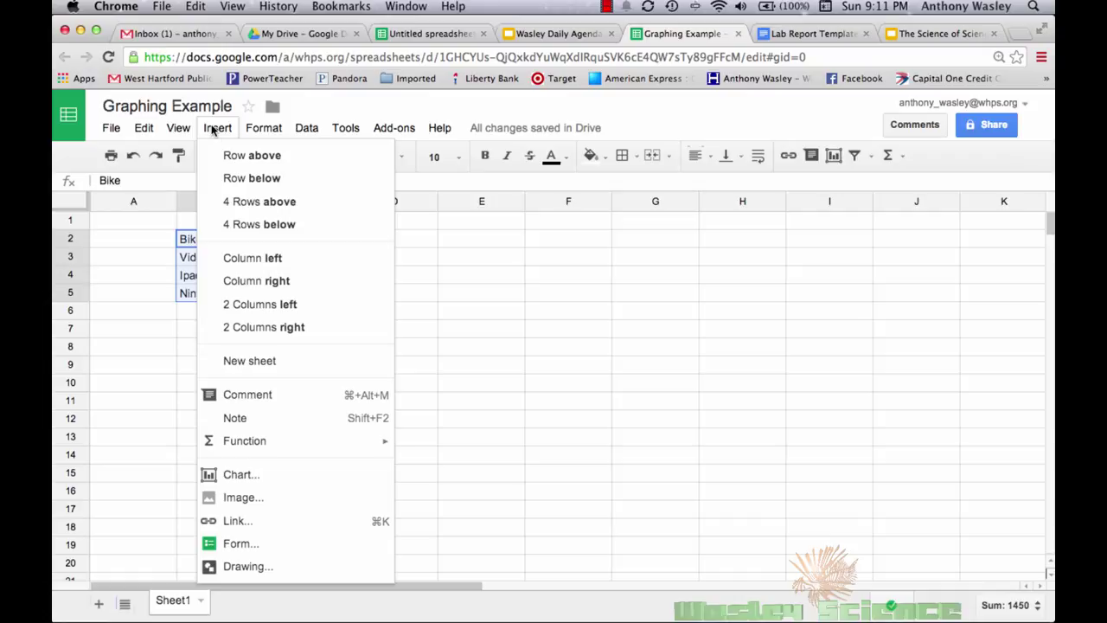
pyautogui.click(241, 475)
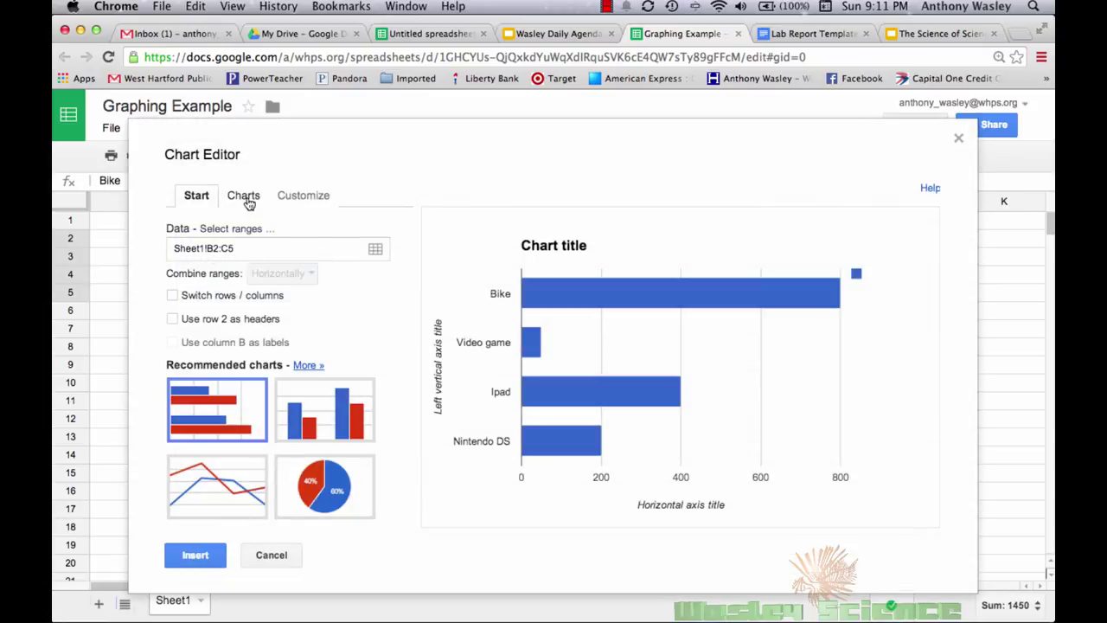
pyautogui.click(246, 197)
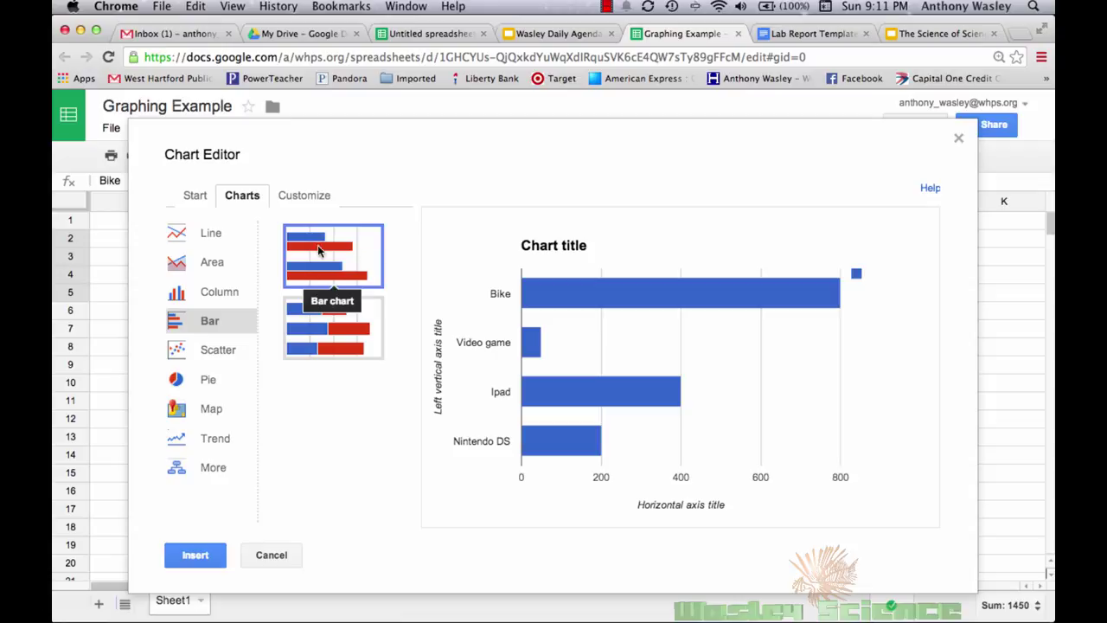
pyautogui.click(223, 293)
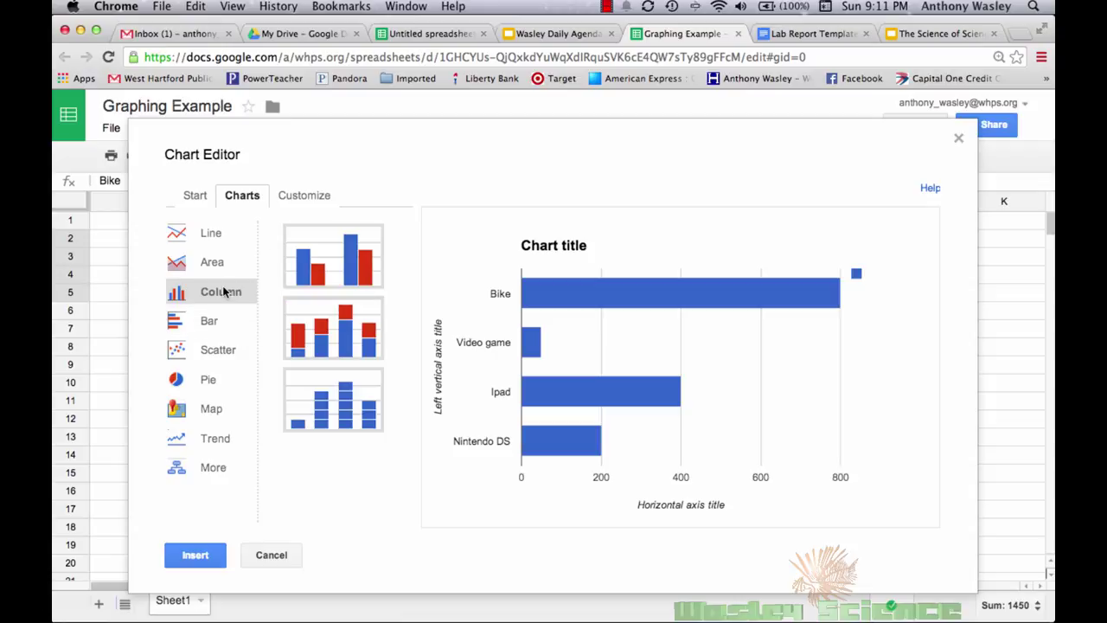
pyautogui.click(374, 255)
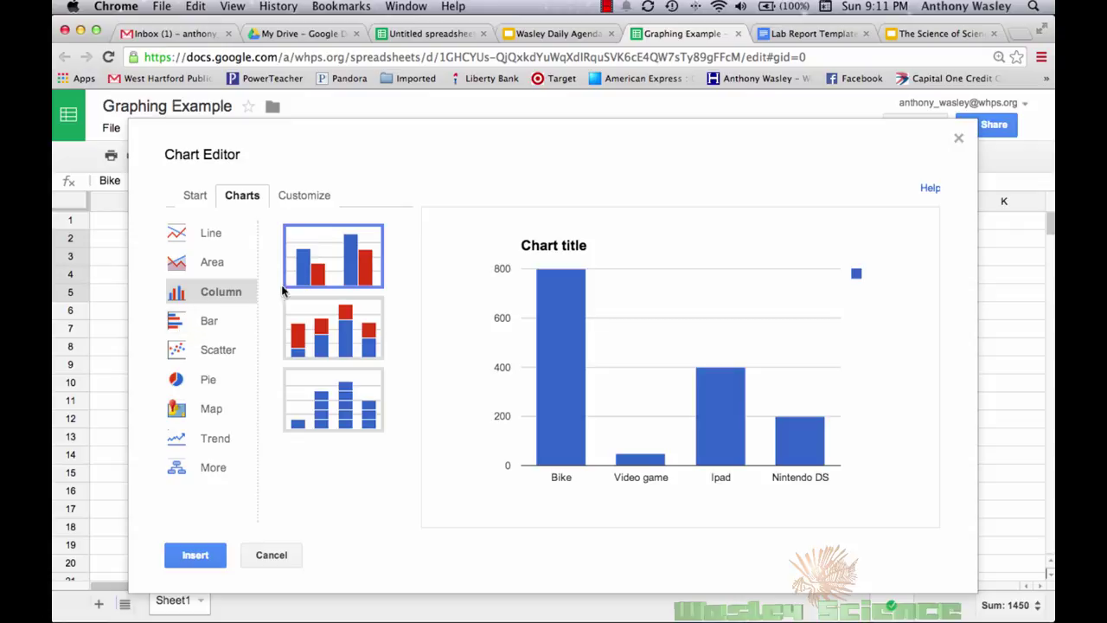
pyautogui.click(195, 556)
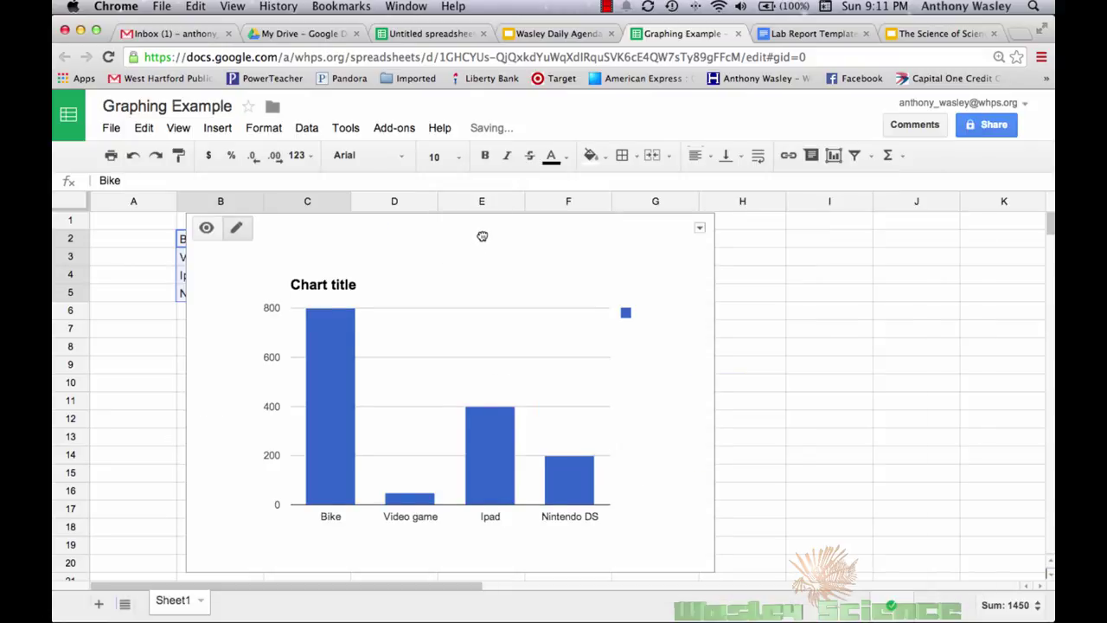
# Move the chart sideways to uncover the item labels in column B and clear the chart's legend
pyautogui.moveTo(481, 228); pyautogui.dragTo(527, 225)
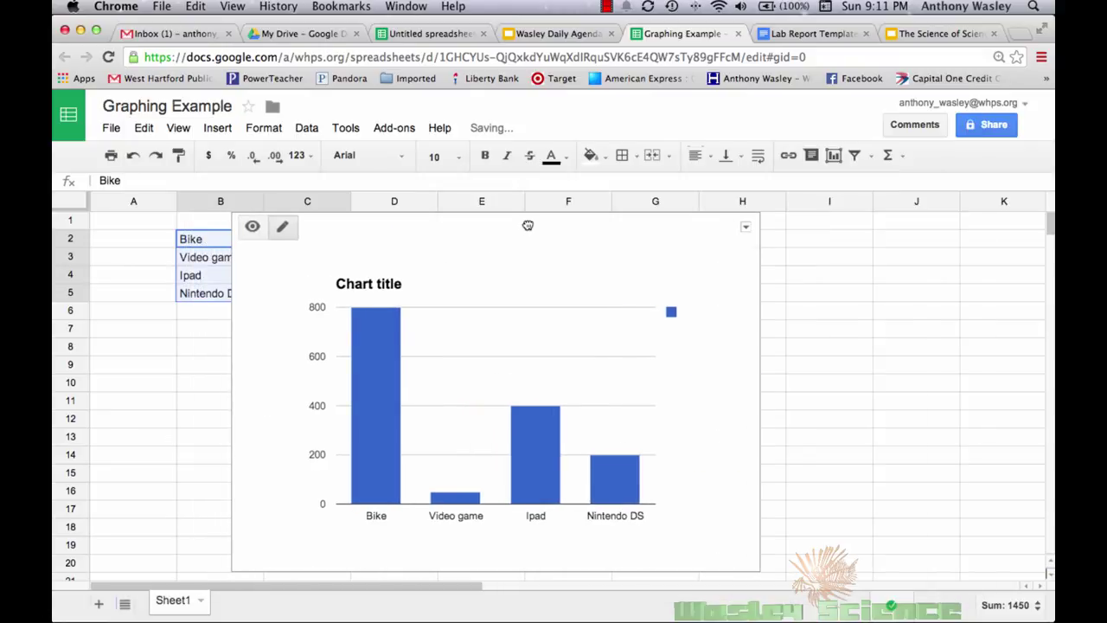
pyautogui.click(671, 314)
pyautogui.rightClick(671, 313)
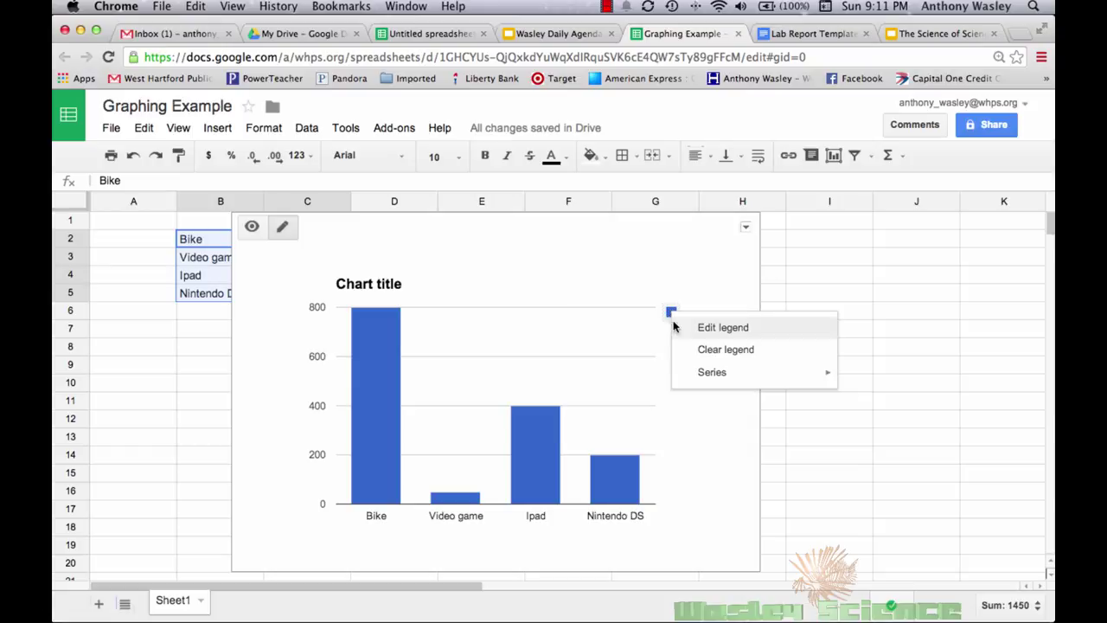
pyautogui.click(729, 349)
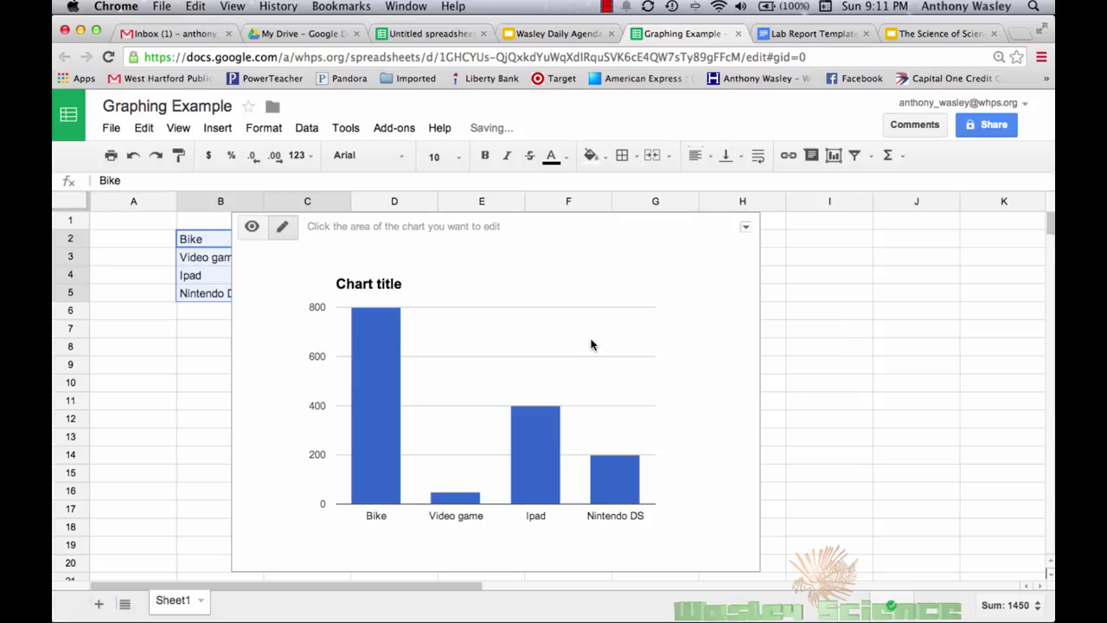
# Try to enlarge the chart's plot area by extending both its sides and its upper edge
pyautogui.click(594, 343)
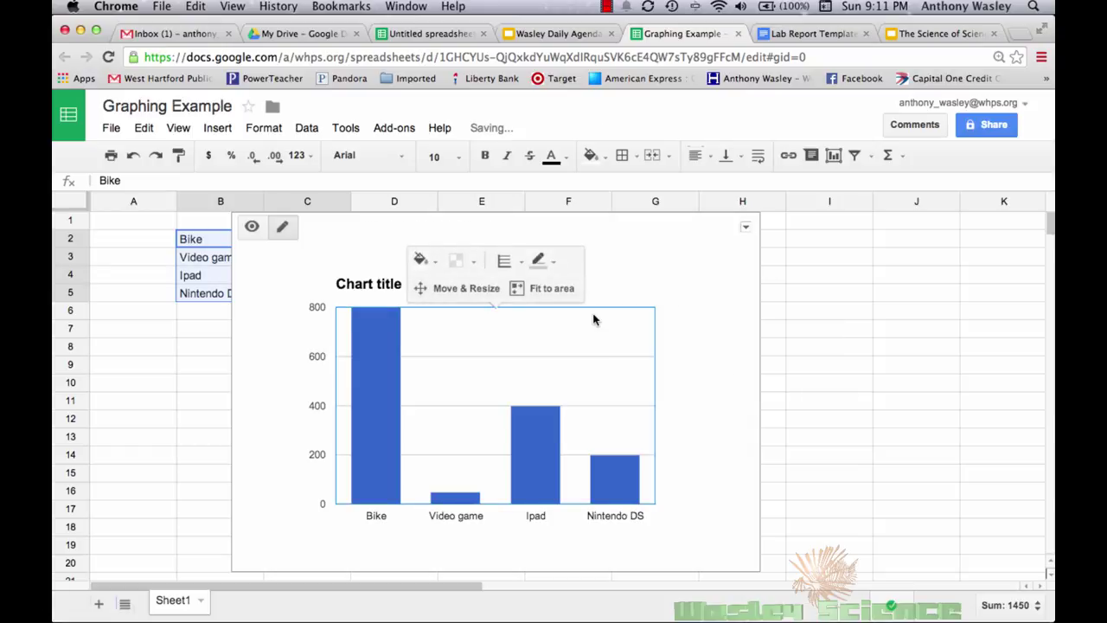
pyautogui.click(470, 289)
pyautogui.moveTo(658, 367); pyautogui.dragTo(730, 369)
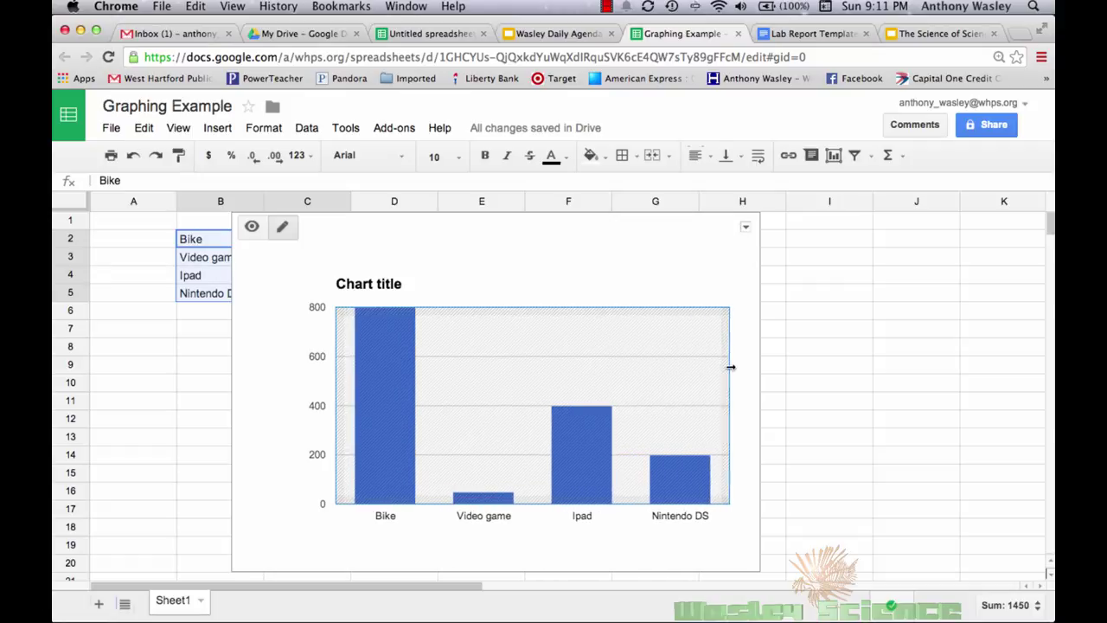
pyautogui.moveTo(331, 371); pyautogui.dragTo(302, 374)
pyautogui.moveTo(390, 309); pyautogui.dragTo(389, 278)
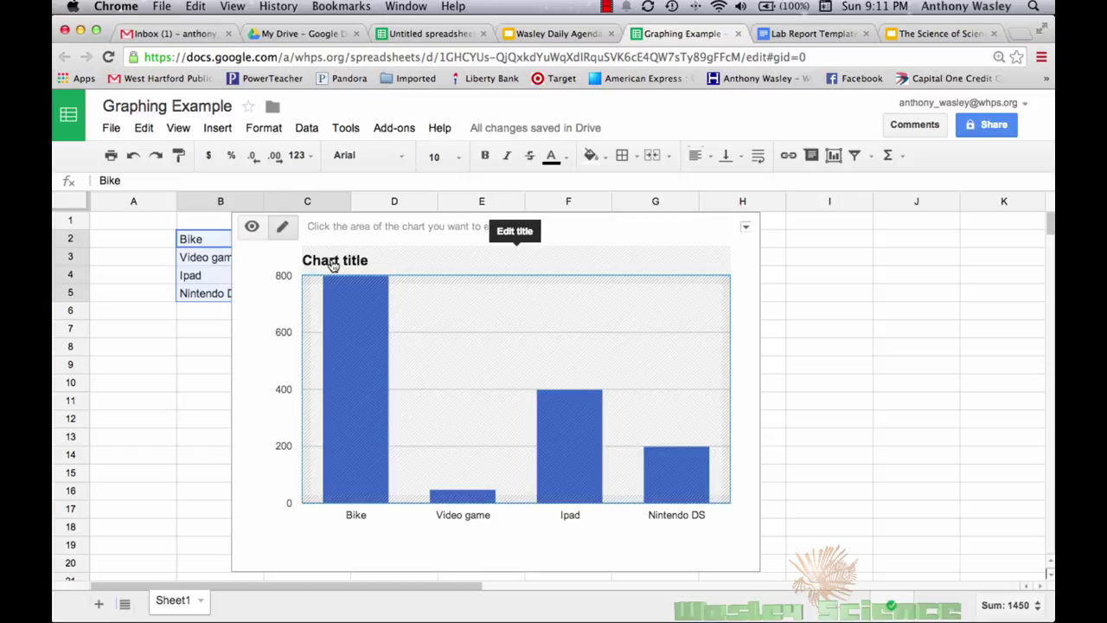
# Change the chart's title to "Prices of Various Items"
pyautogui.click(333, 262)
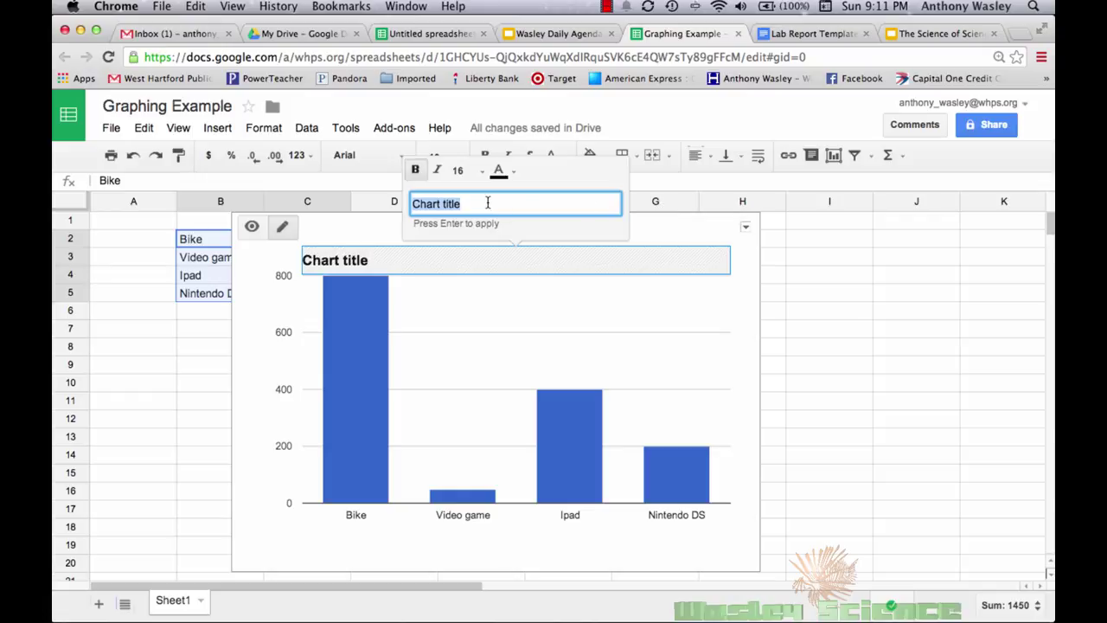
pyautogui.press('BackSpace')
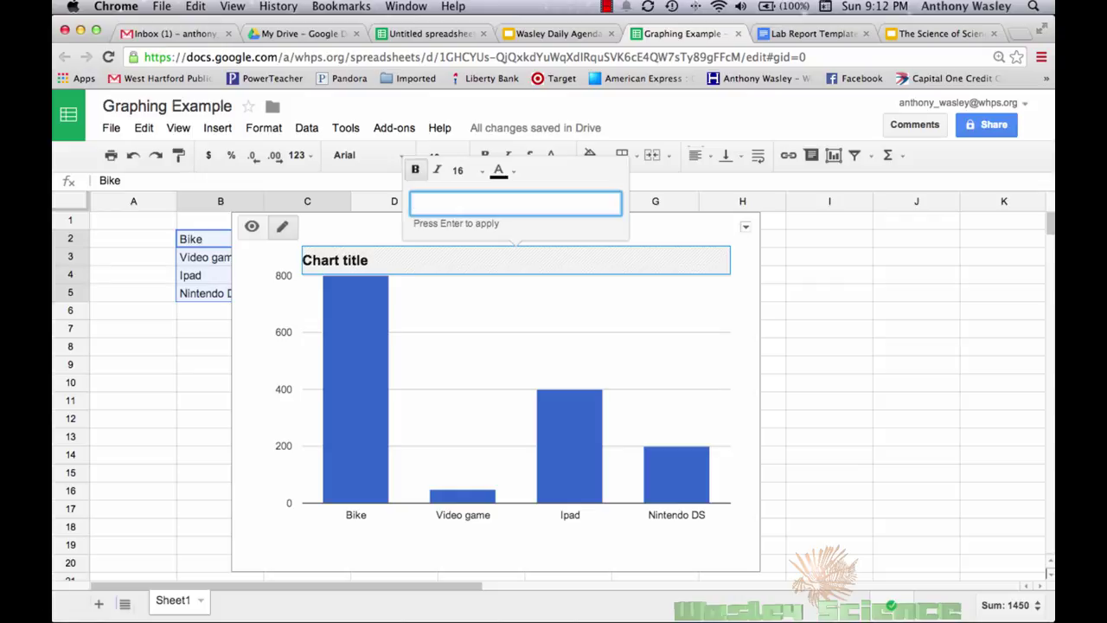
pyautogui.write('Prices of Various Ite')
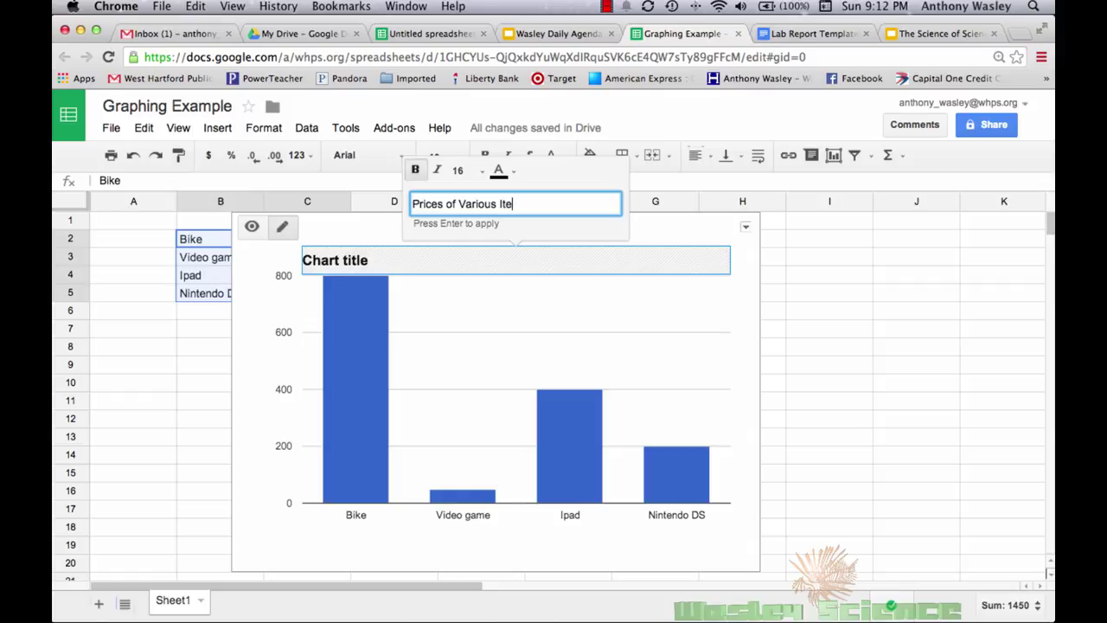
pyautogui.write('ms')
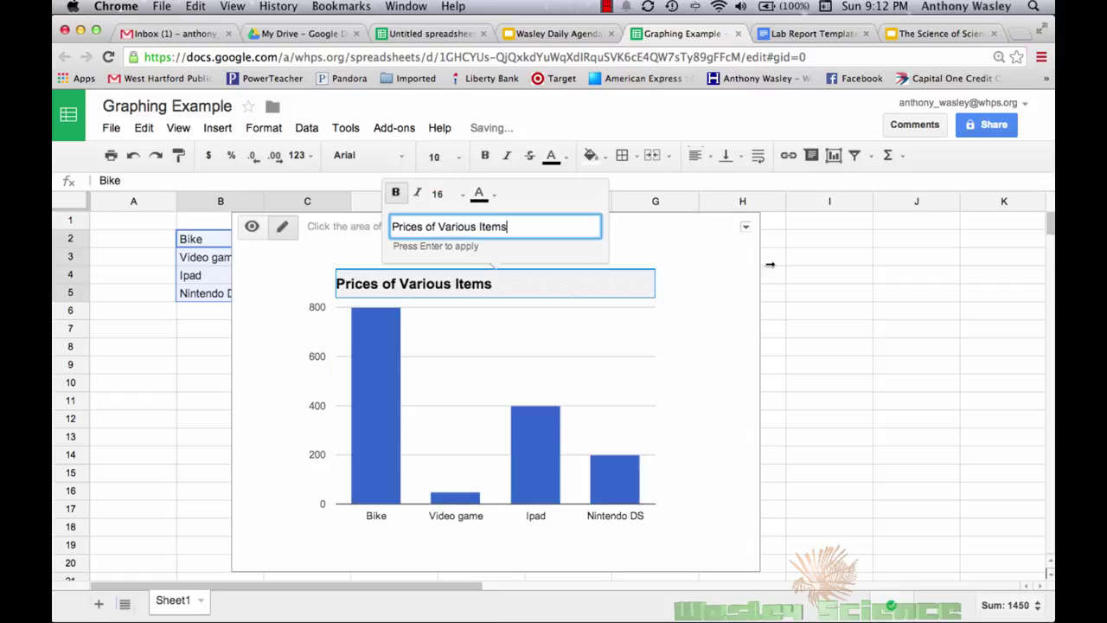
# Set the chart's horizontal axis title to "Items" in the advanced chart settings
pyautogui.click(746, 228)
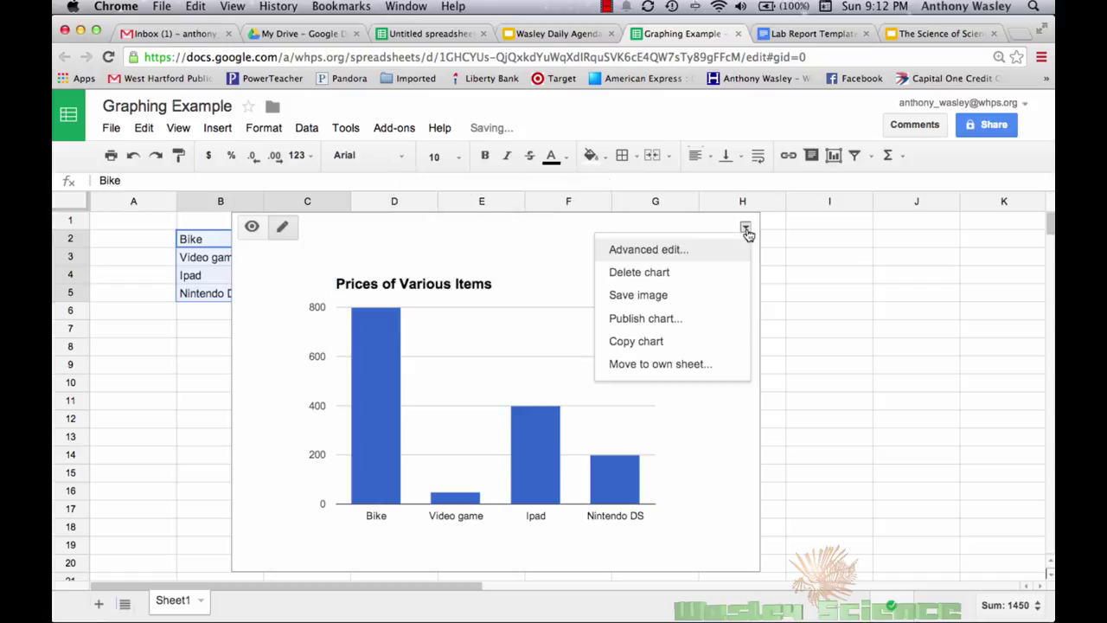
pyautogui.click(687, 251)
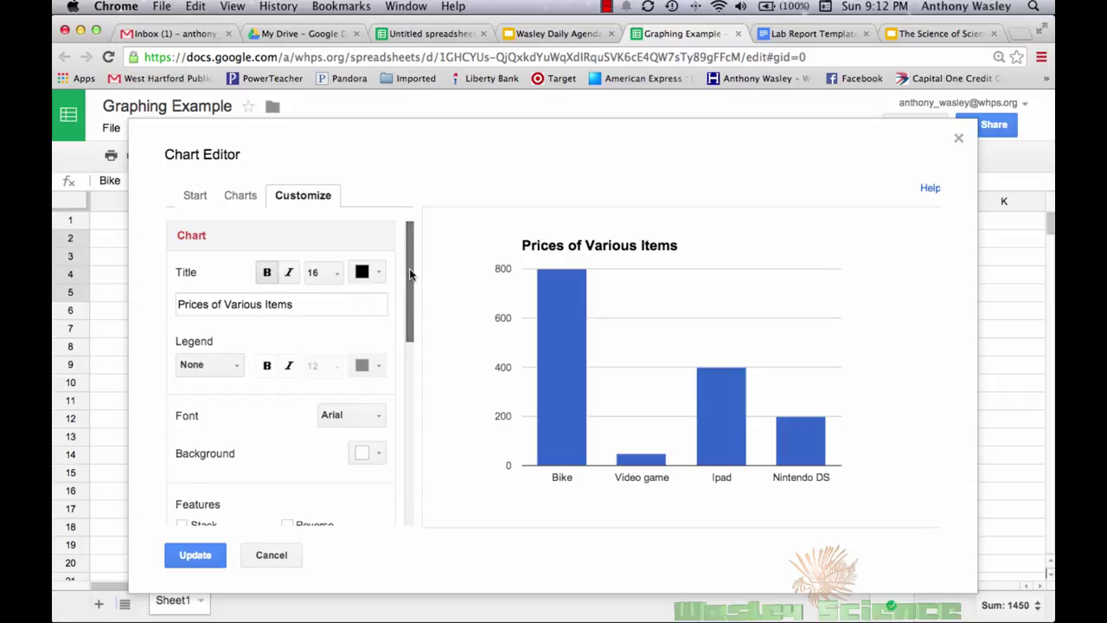
pyautogui.moveTo(409, 269); pyautogui.dragTo(409, 375)
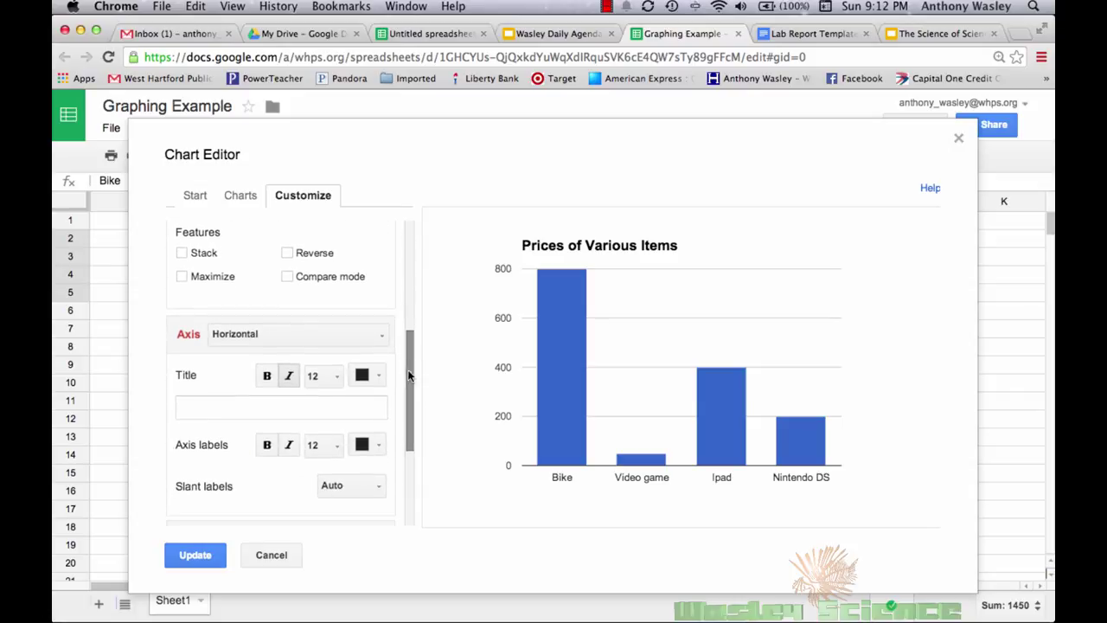
pyautogui.click(241, 337)
pyautogui.click(234, 364)
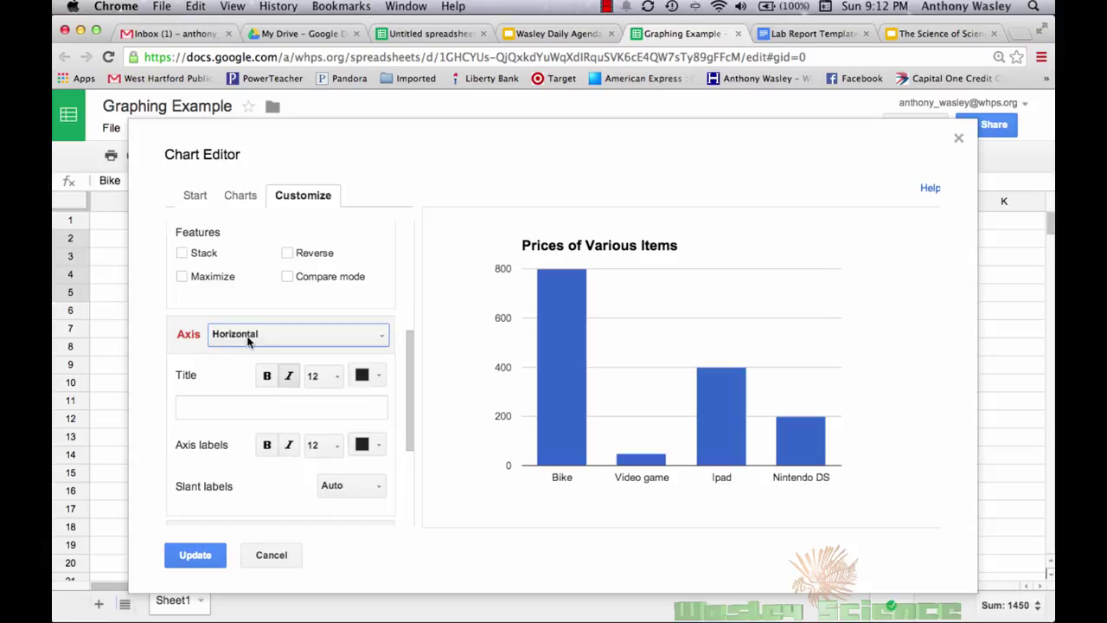
pyautogui.click(230, 412)
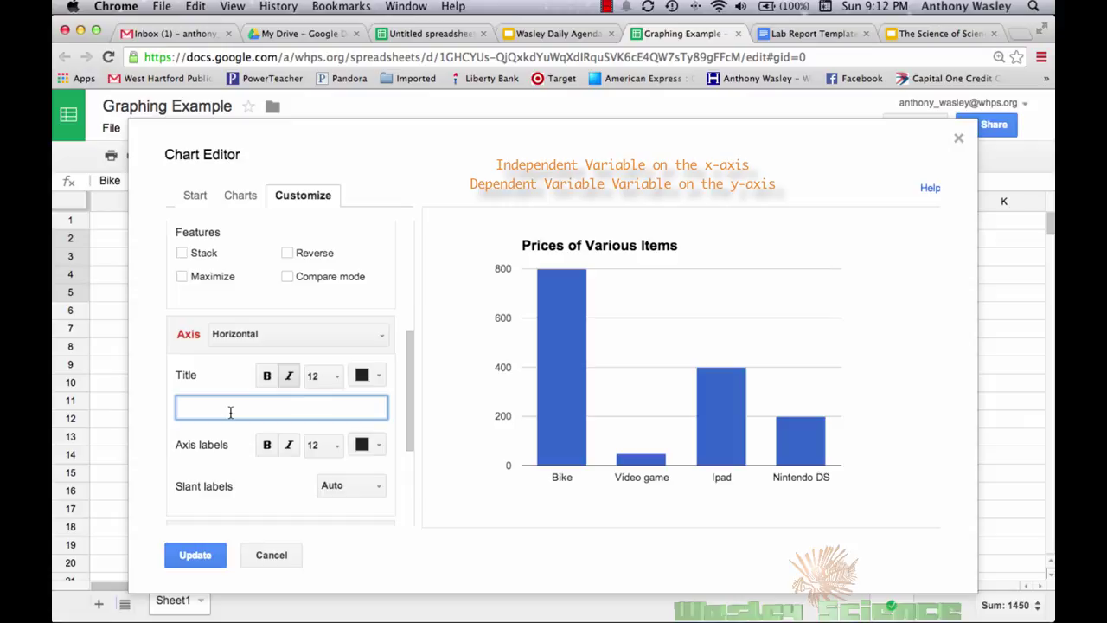
pyautogui.write('Items')
# Set the left vertical axis title to "Price ($)" and update the chart
pyautogui.click(249, 337)
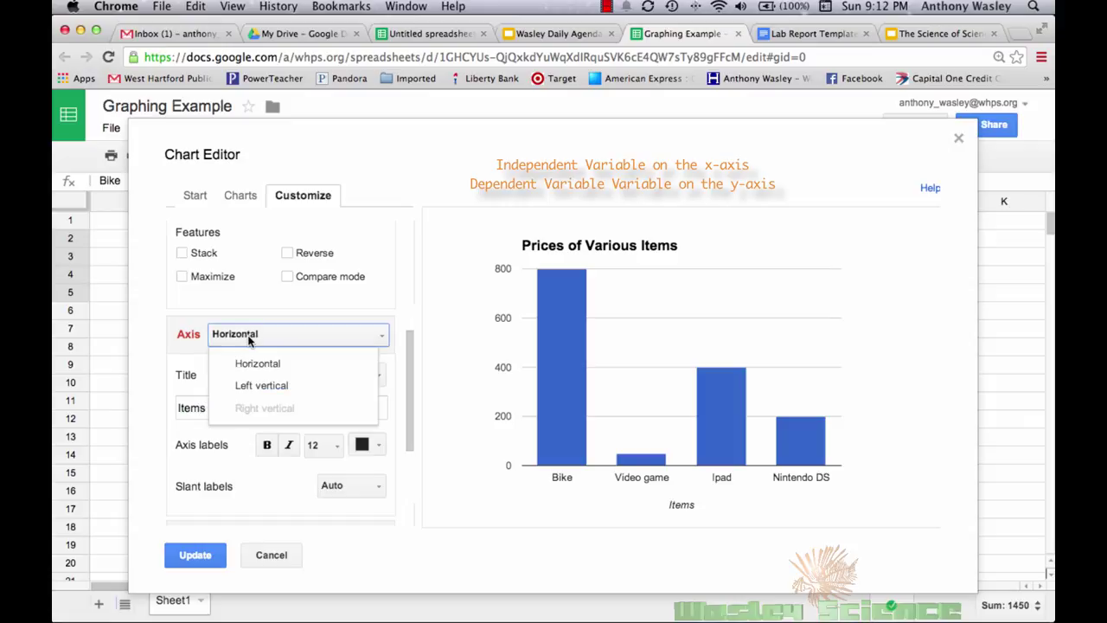
pyautogui.click(254, 389)
pyautogui.click(214, 408)
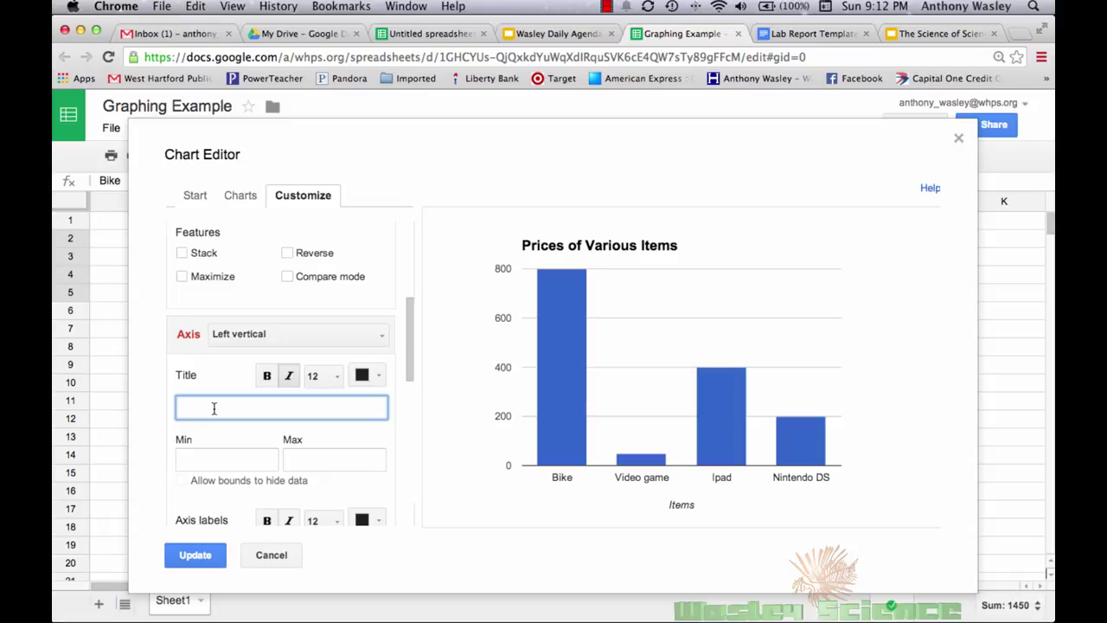
pyautogui.write('Price ($)')
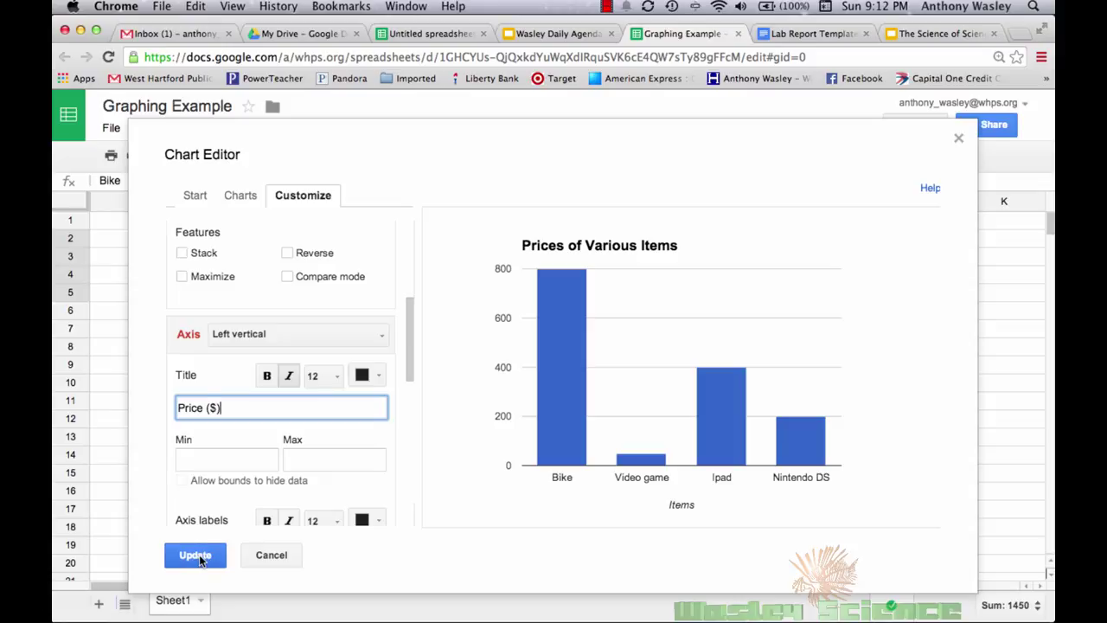
pyautogui.click(197, 556)
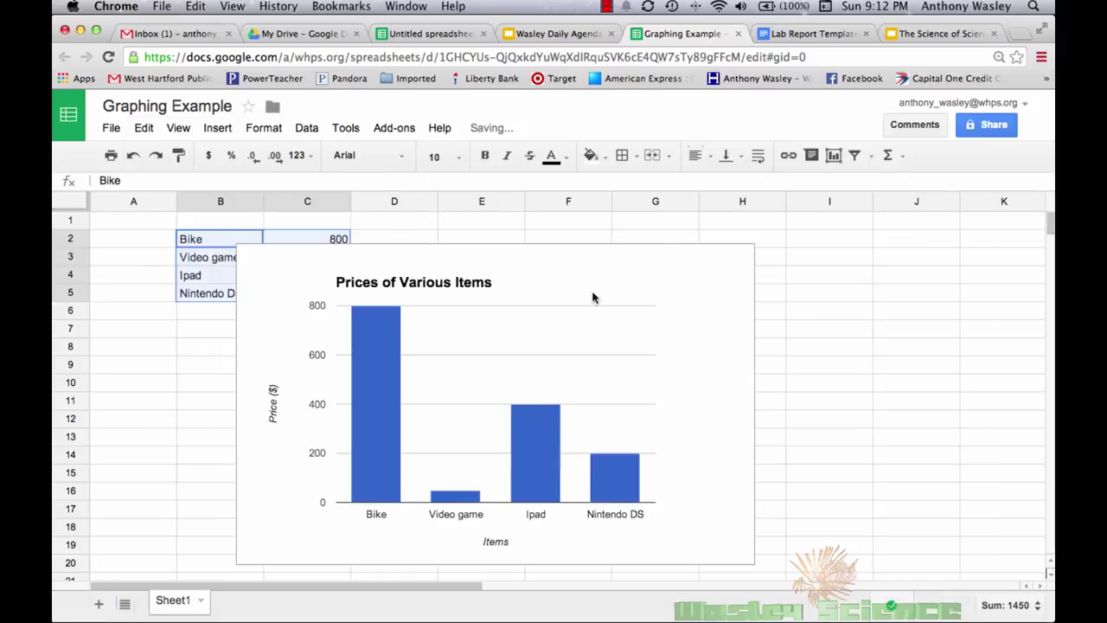
# Change the fill colour of the chart's columns to orange
pyautogui.click(392, 373)
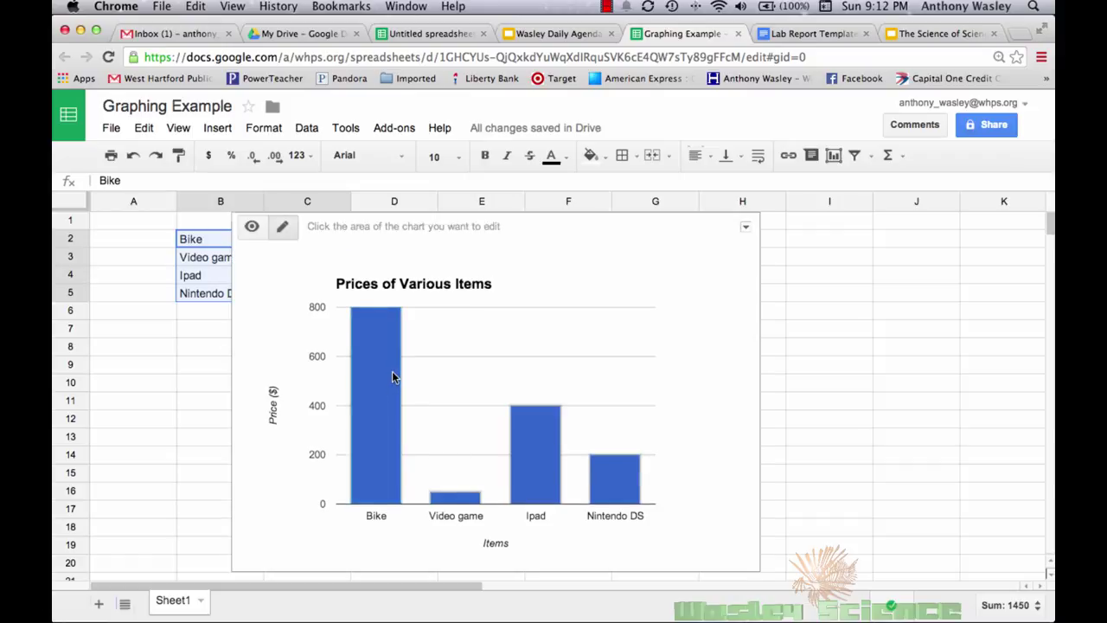
pyautogui.click(392, 374)
pyautogui.click(358, 287)
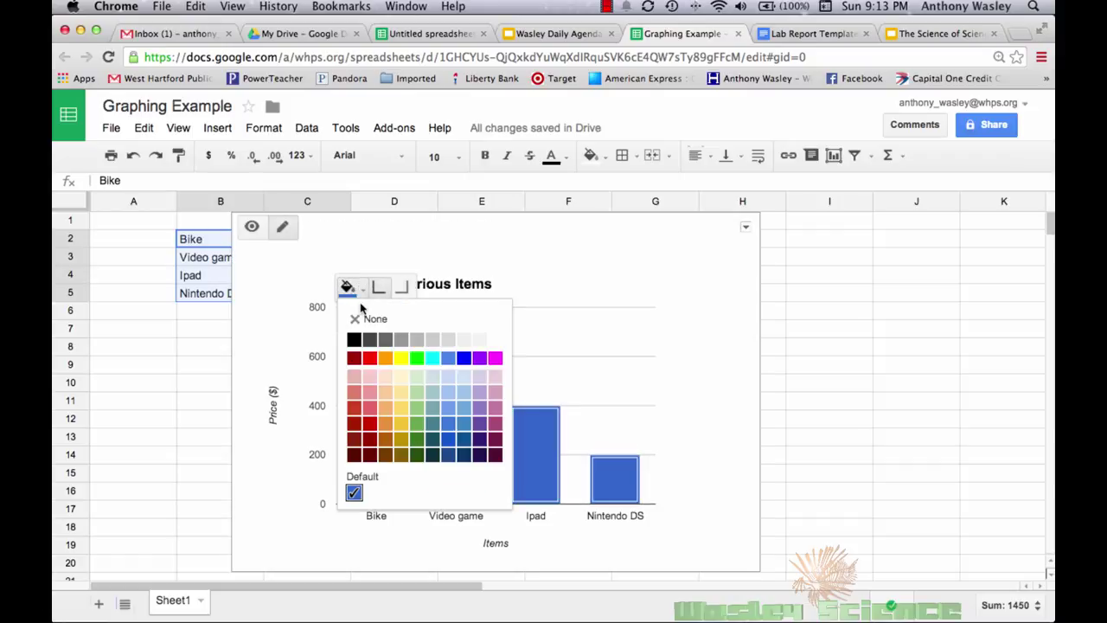
pyautogui.click(390, 365)
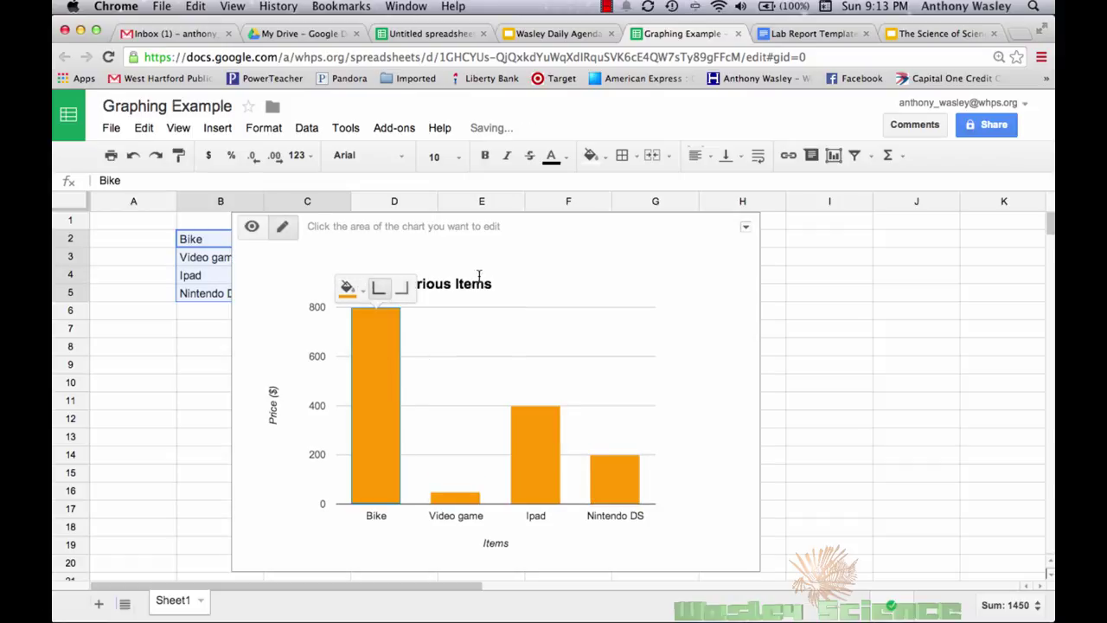
pyautogui.click(577, 229)
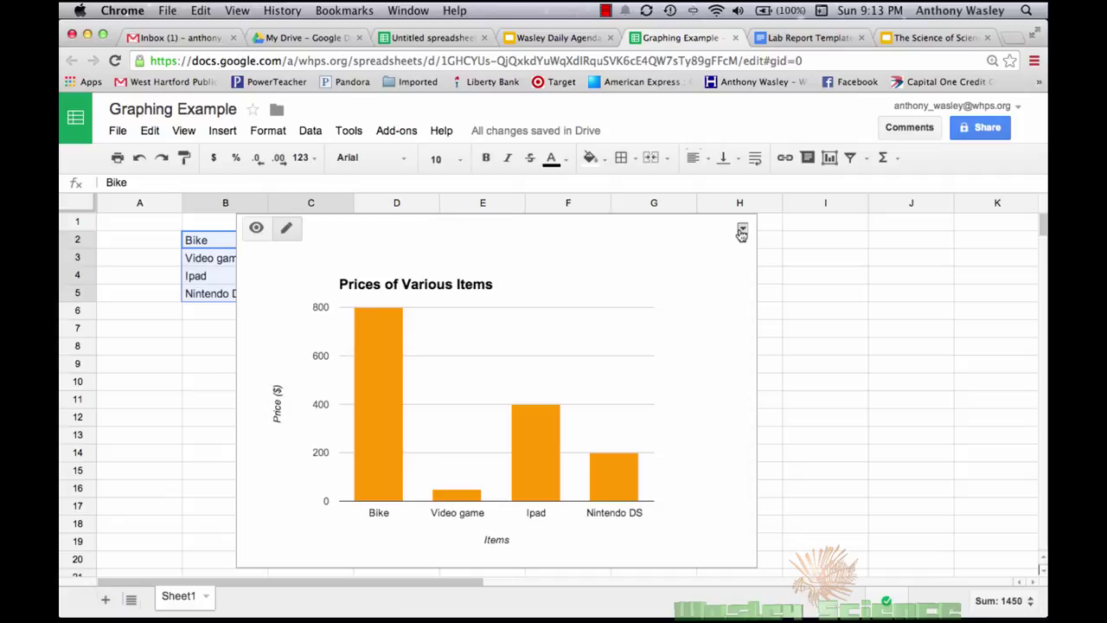
# Copy the finished Prices of Various Items chart to the clipboard
pyautogui.click(742, 232)
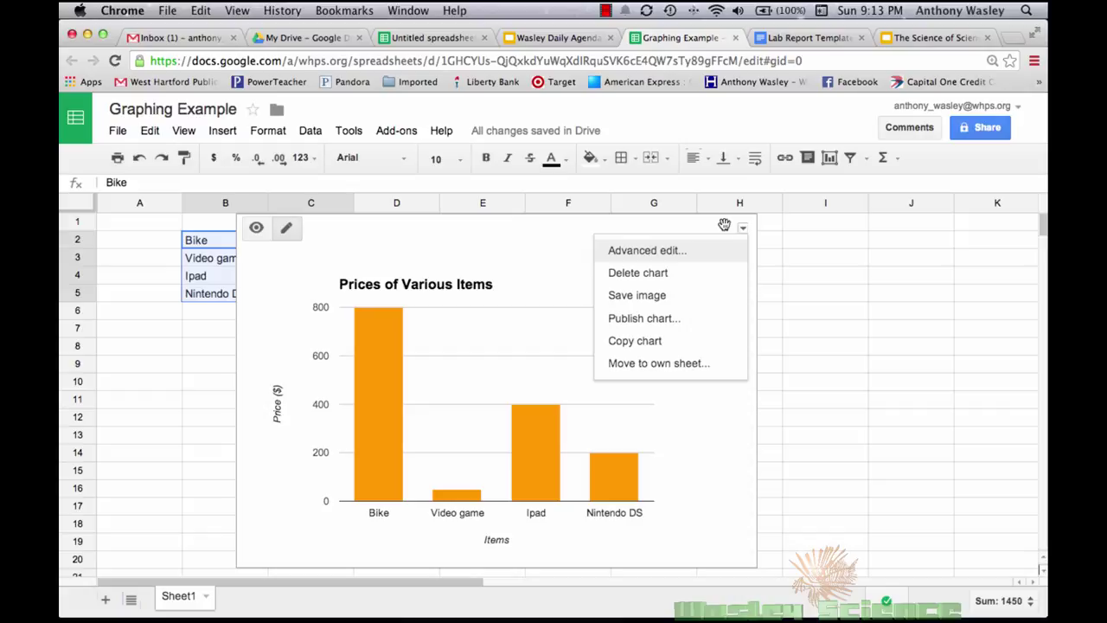
pyautogui.click(742, 231)
pyautogui.click(741, 231)
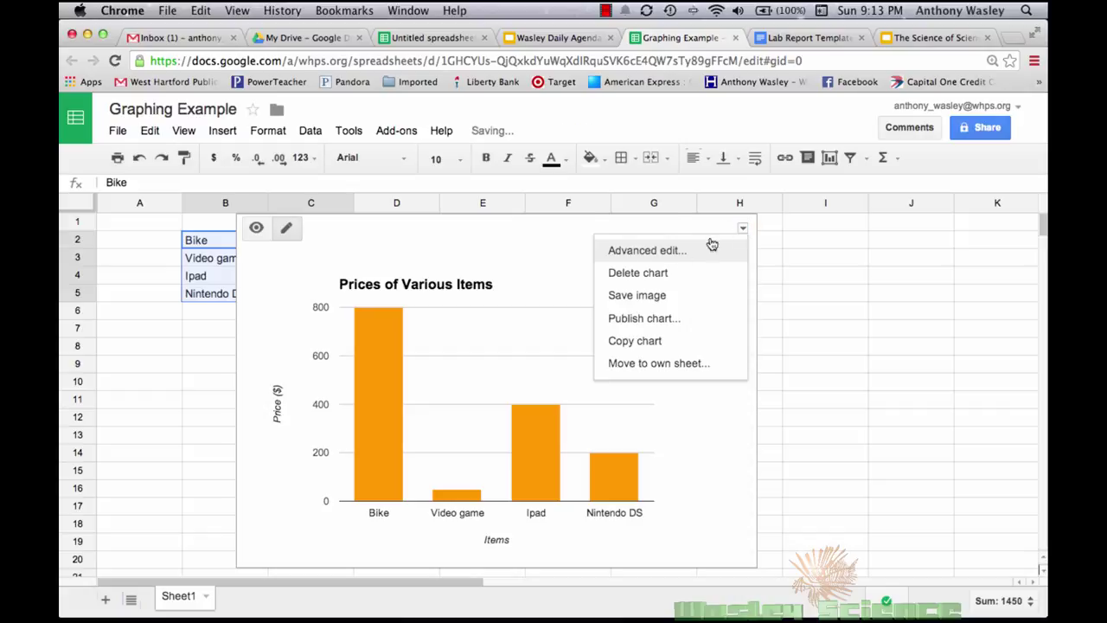
pyautogui.click(653, 341)
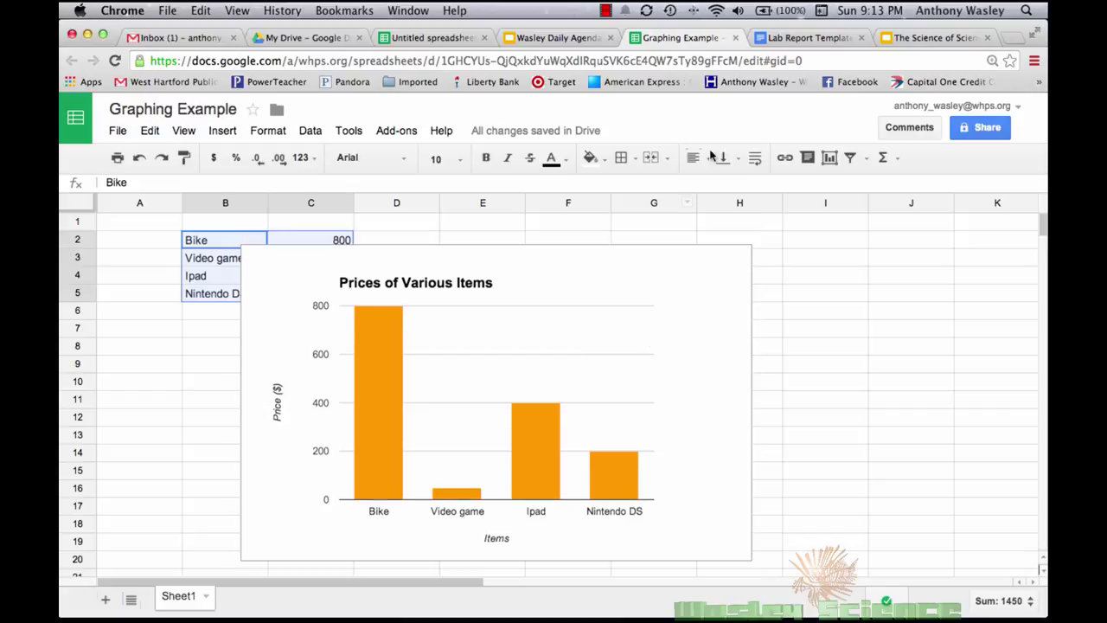
# Switch to the Lab Report Template document and paste the copied chart on the empty line below the "Graph:" heading
pyautogui.click(786, 38)
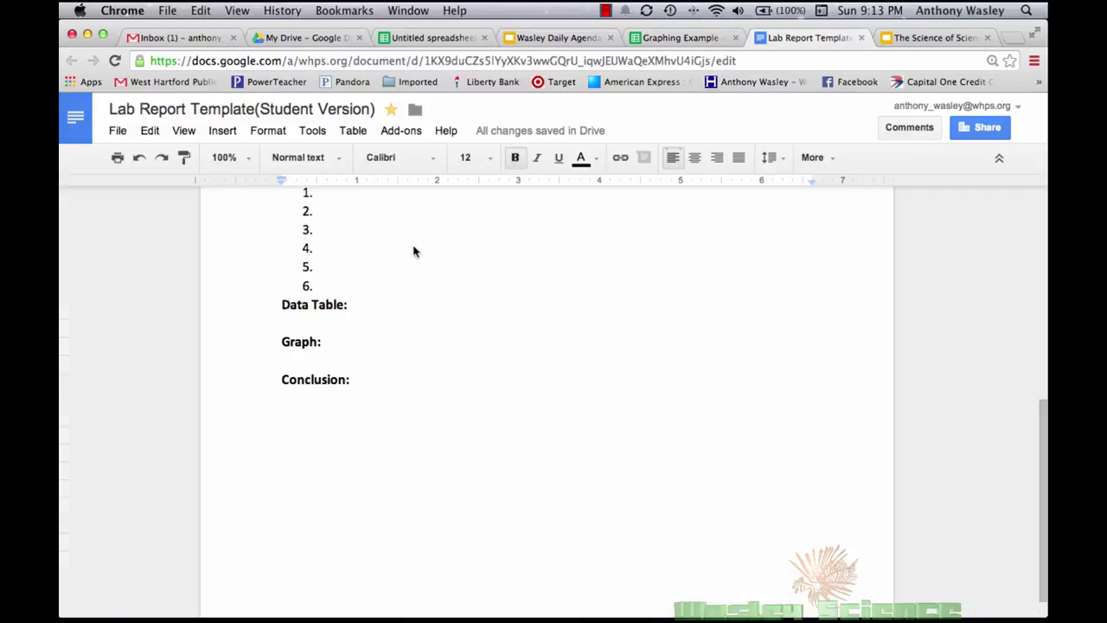
pyautogui.scroll(3, 1042, 306)
pyautogui.scroll(10, 1042, 306)
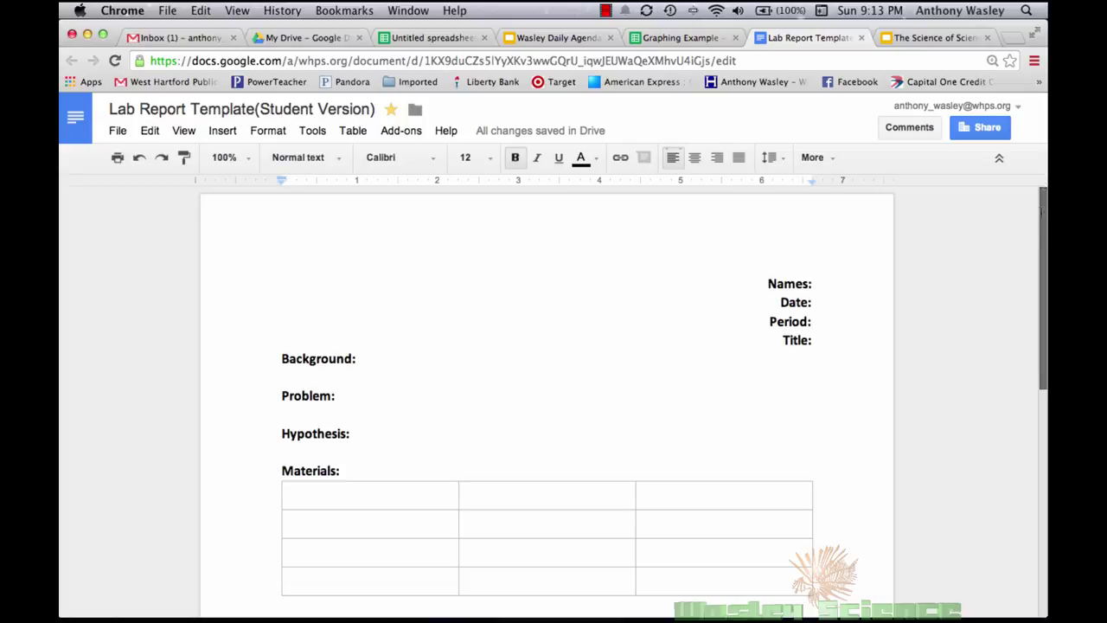
pyautogui.scroll(-9, 1042, 211)
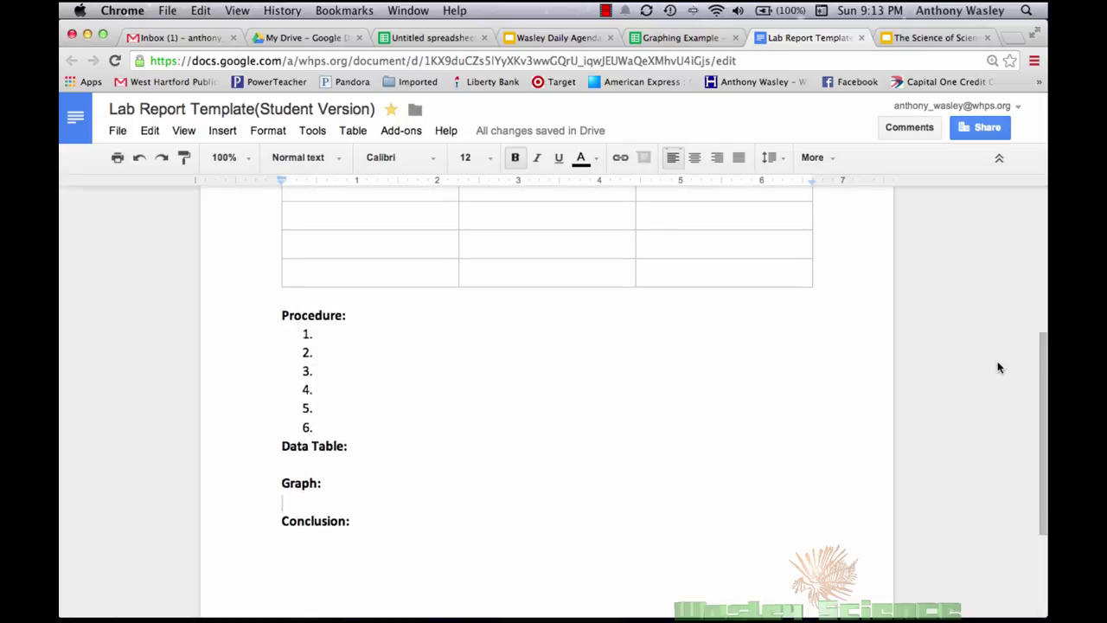
pyautogui.moveTo(1043, 361); pyautogui.dragTo(1043, 388)
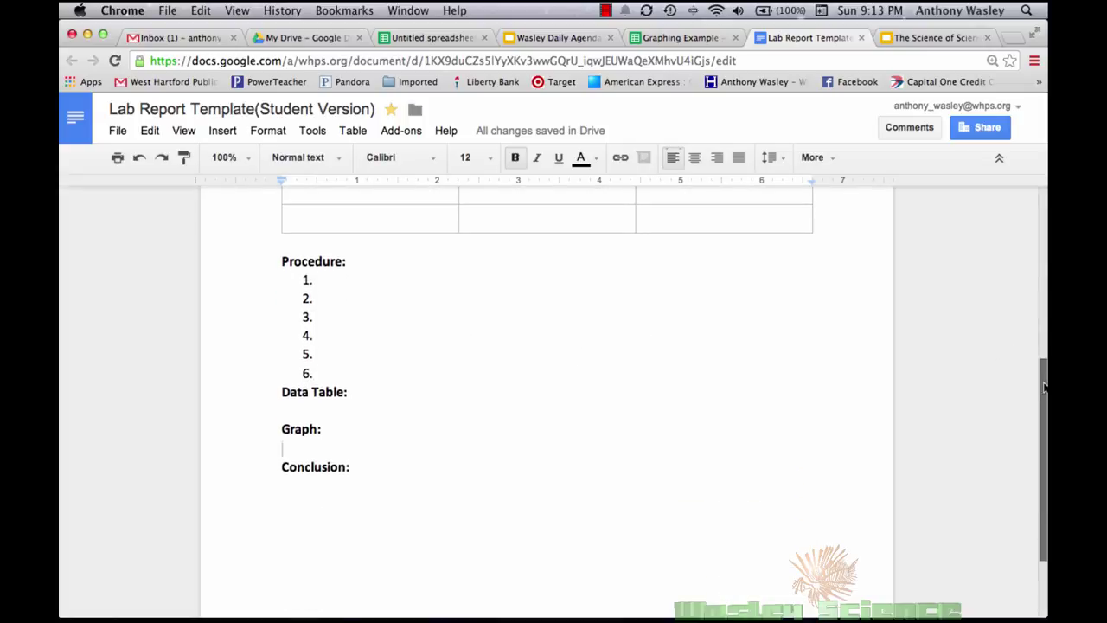
pyautogui.click(294, 447)
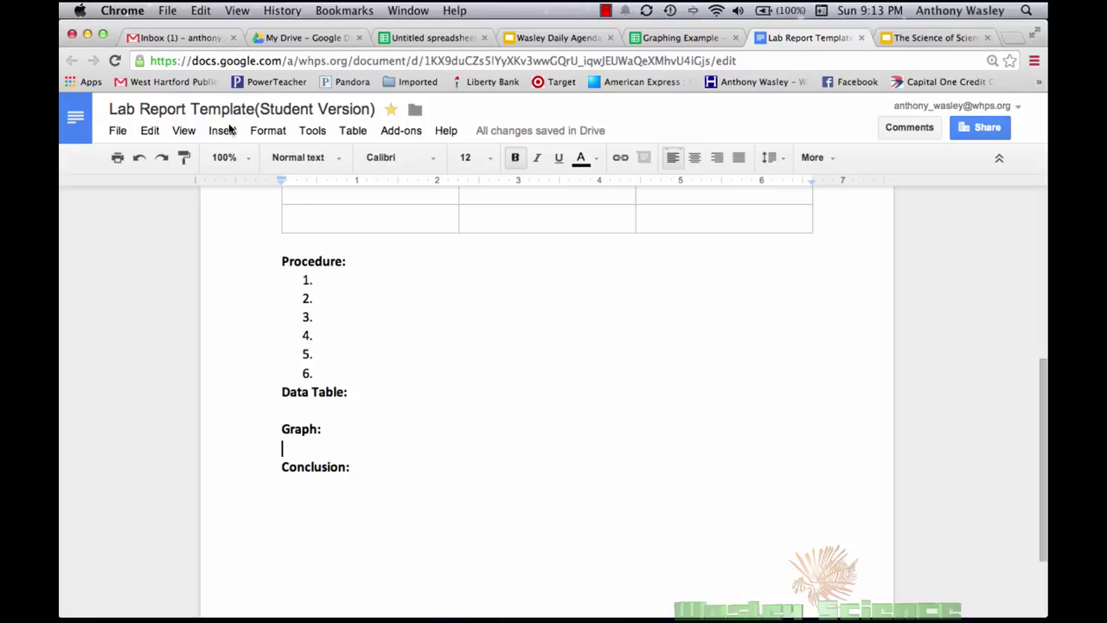
pyautogui.click(150, 135)
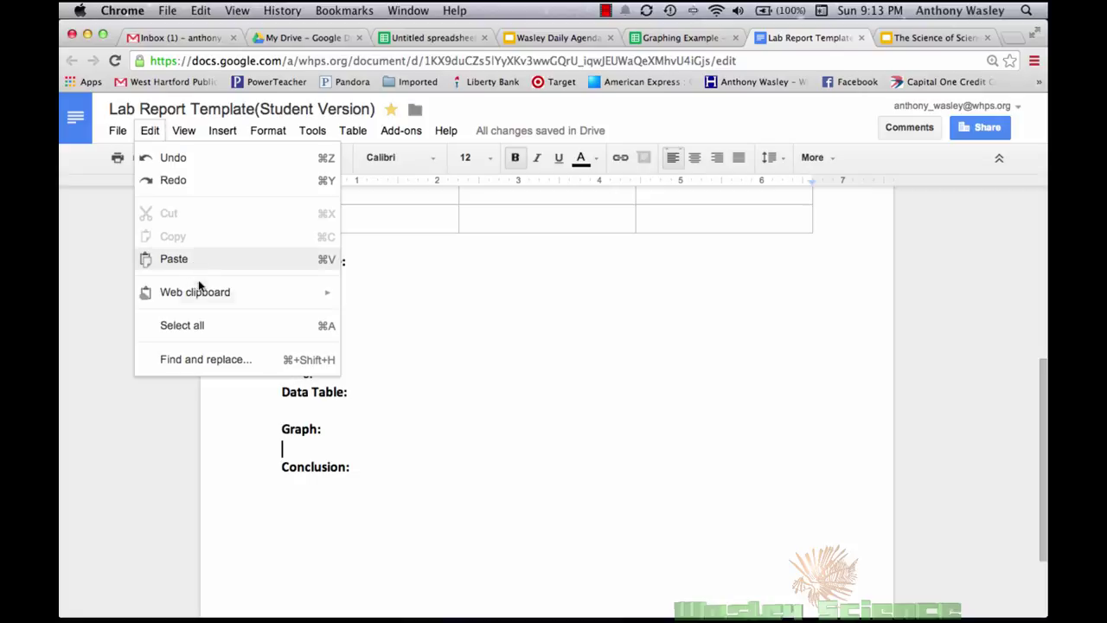
pyautogui.moveTo(201, 297)
pyautogui.click(185, 263)
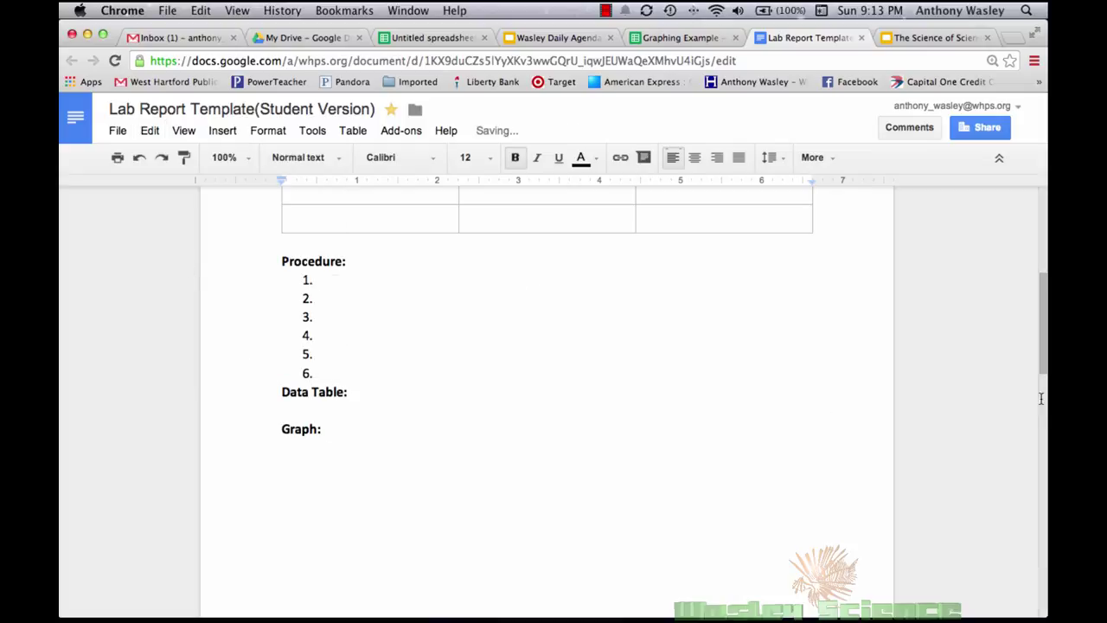
# Shrink the pasted chart proportionally so it fits beneath the "Graph:" heading, and enlarge it slightly again
pyautogui.scroll(-1, 1042, 378)
pyautogui.scroll(-10, 1043, 378)
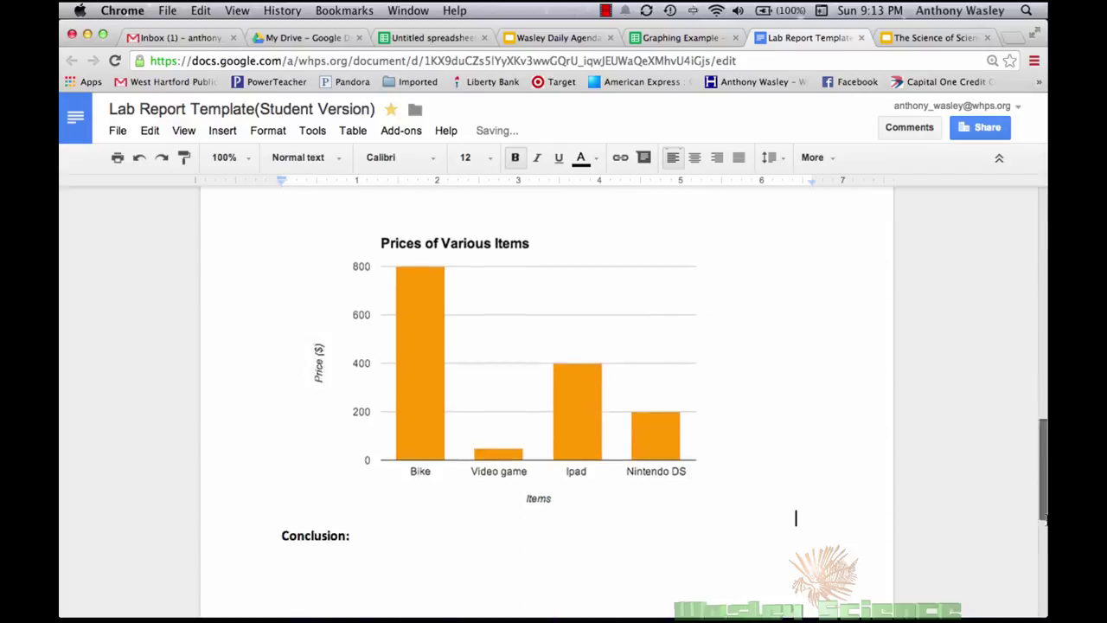
pyautogui.click(707, 395)
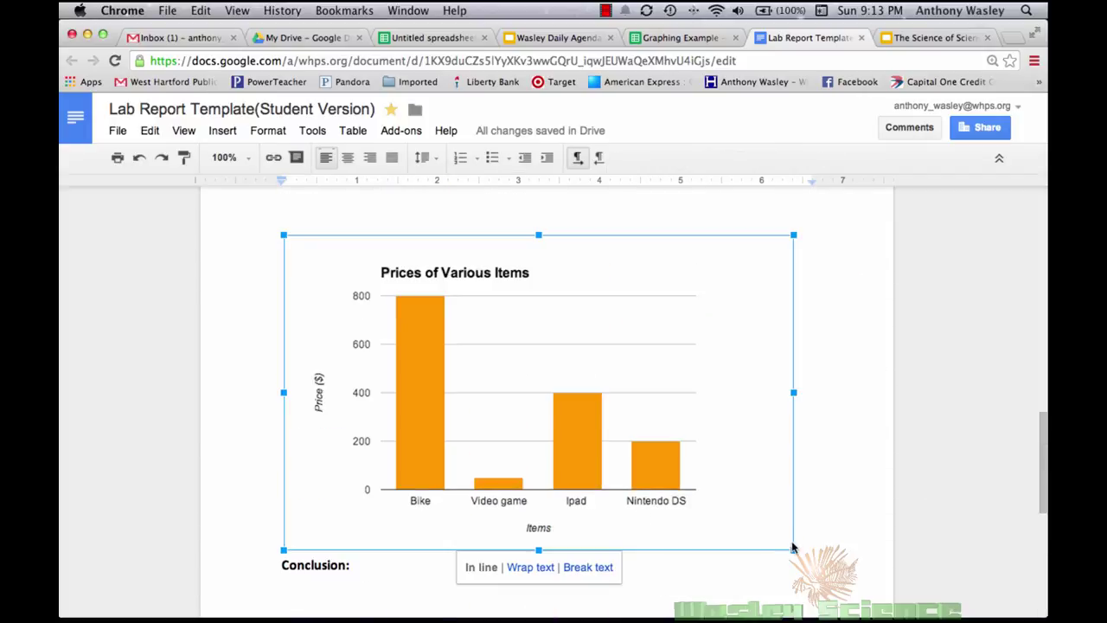
pyautogui.moveTo(794, 549); pyautogui.dragTo(739, 517)
pyautogui.moveTo(628, 460); pyautogui.dragTo(494, 371)
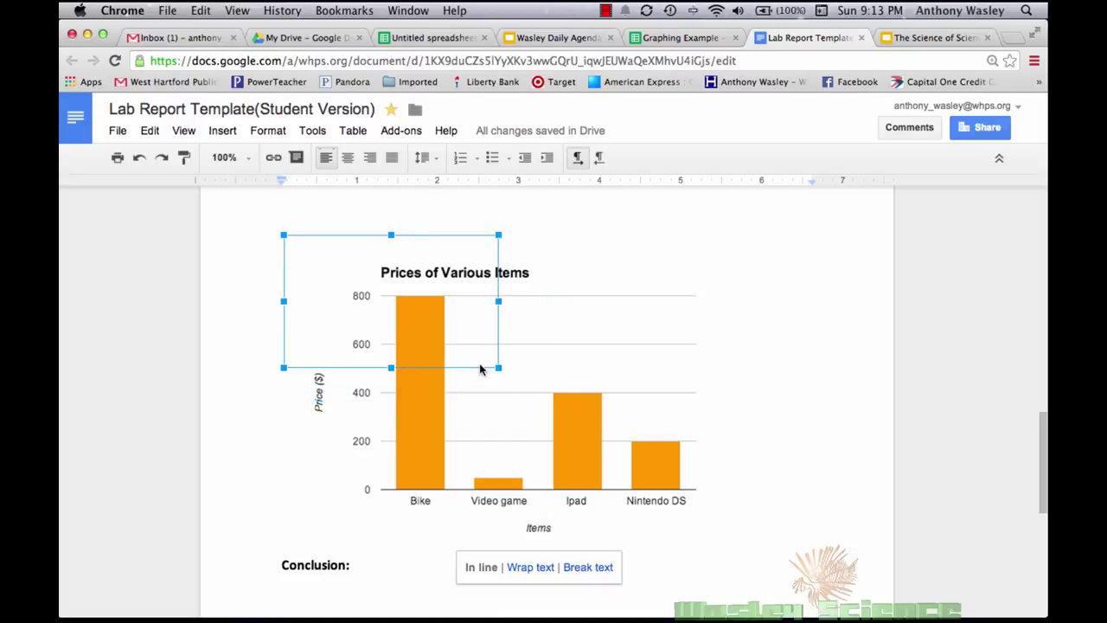
pyautogui.moveTo(1044, 513); pyautogui.dragTo(1045, 398)
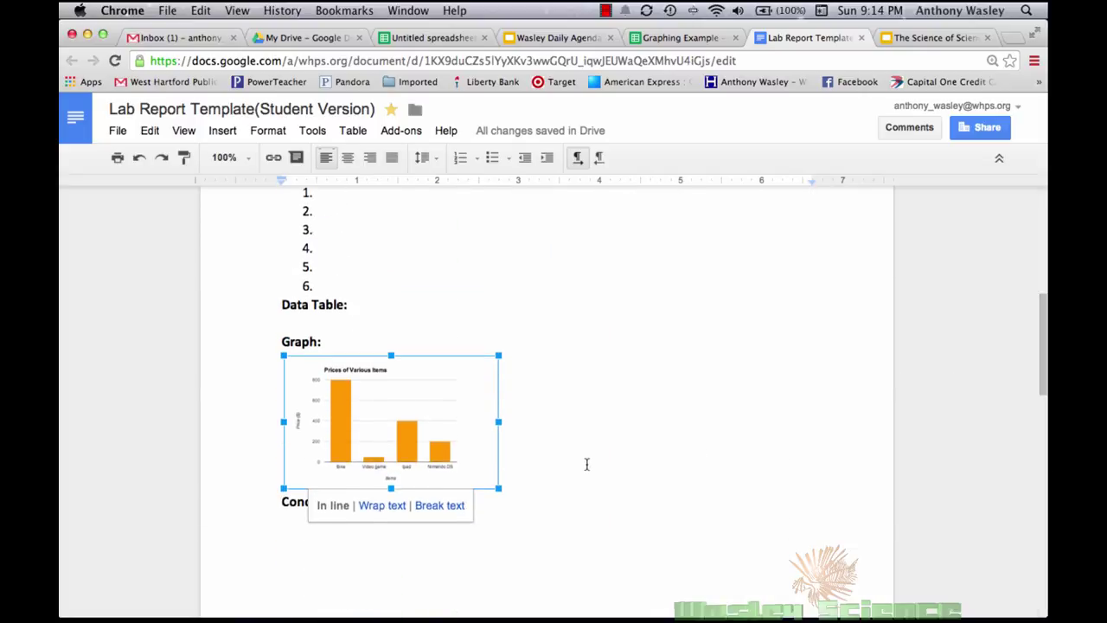
pyautogui.moveTo(502, 489); pyautogui.dragTo(569, 525)
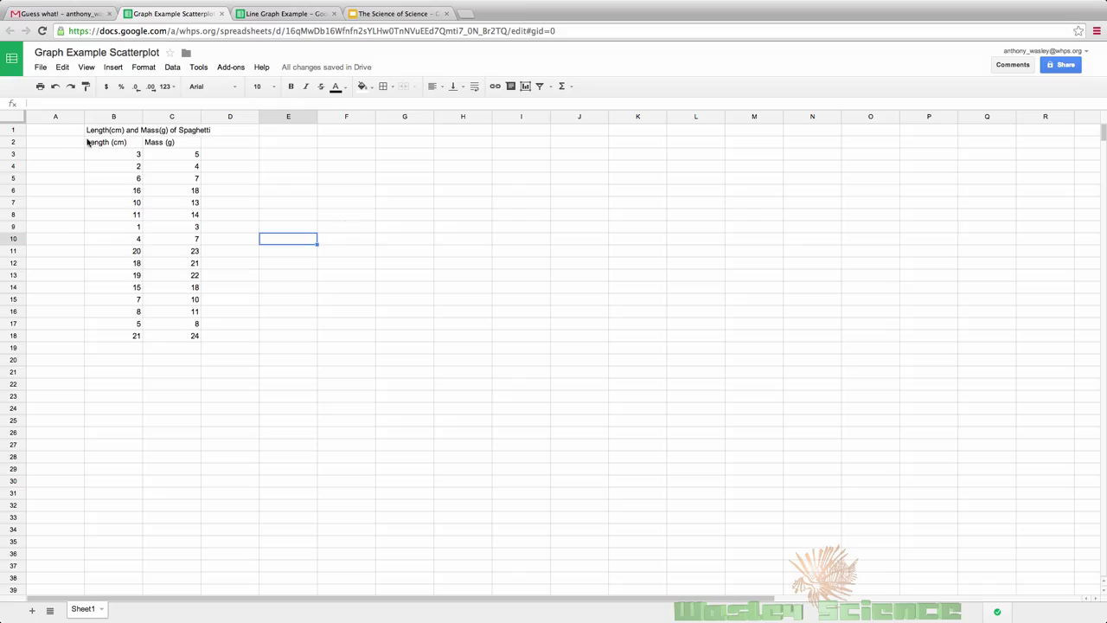
# Start a chart of the range B2:C18 in the Graph Example Scatterplot spreadsheet and choose the standard scatter type
pyautogui.moveTo(88, 141); pyautogui.dragTo(195, 340)
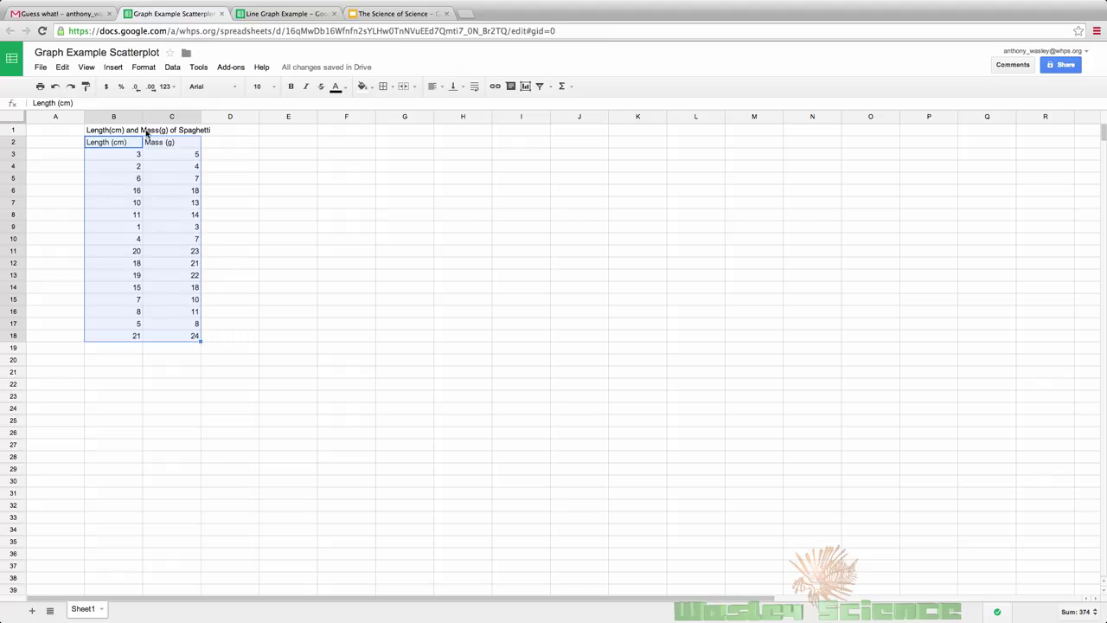
pyautogui.click(525, 88)
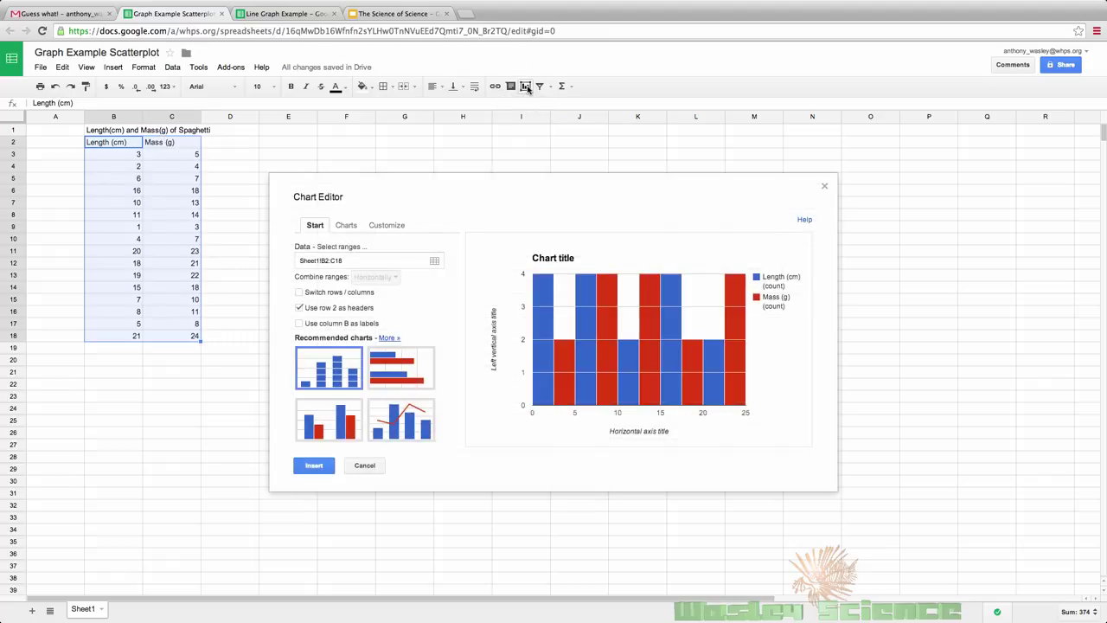
pyautogui.click(353, 227)
pyautogui.click(329, 329)
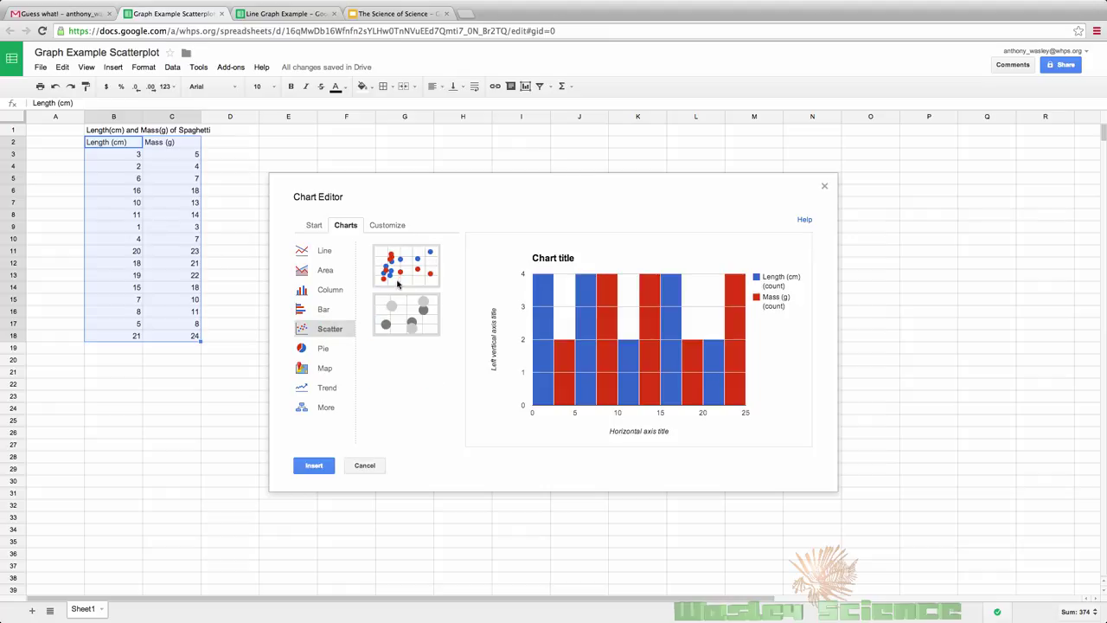
pyautogui.click(399, 277)
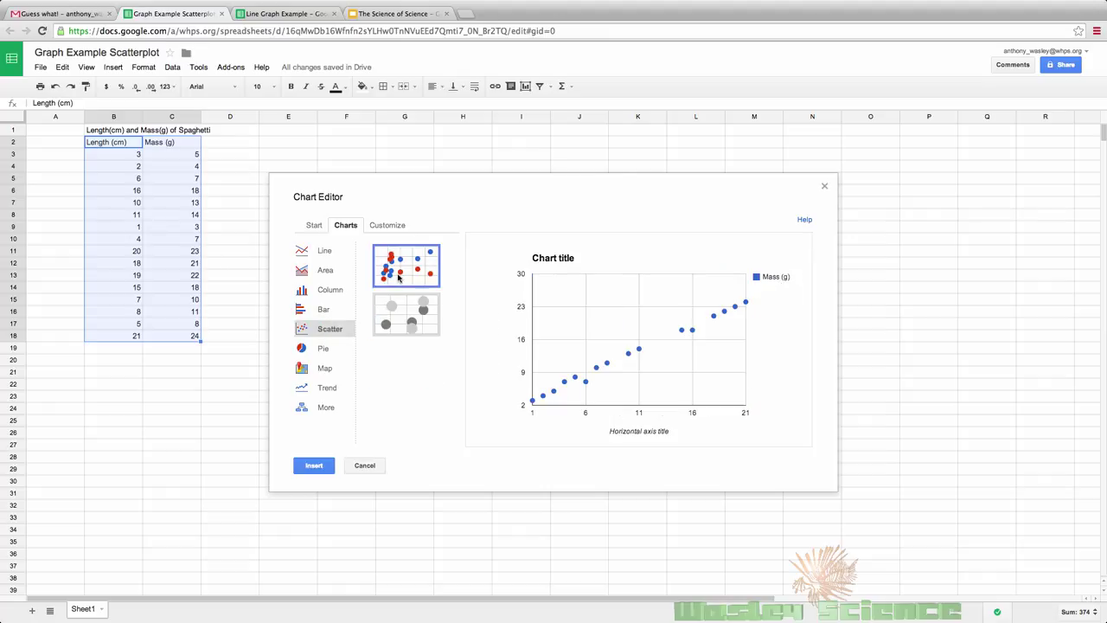
# Replace the scatter chart's title with "Length(cm) and Mass(g) of Spaghetti"
pyautogui.click(386, 225)
pyautogui.click(358, 300)
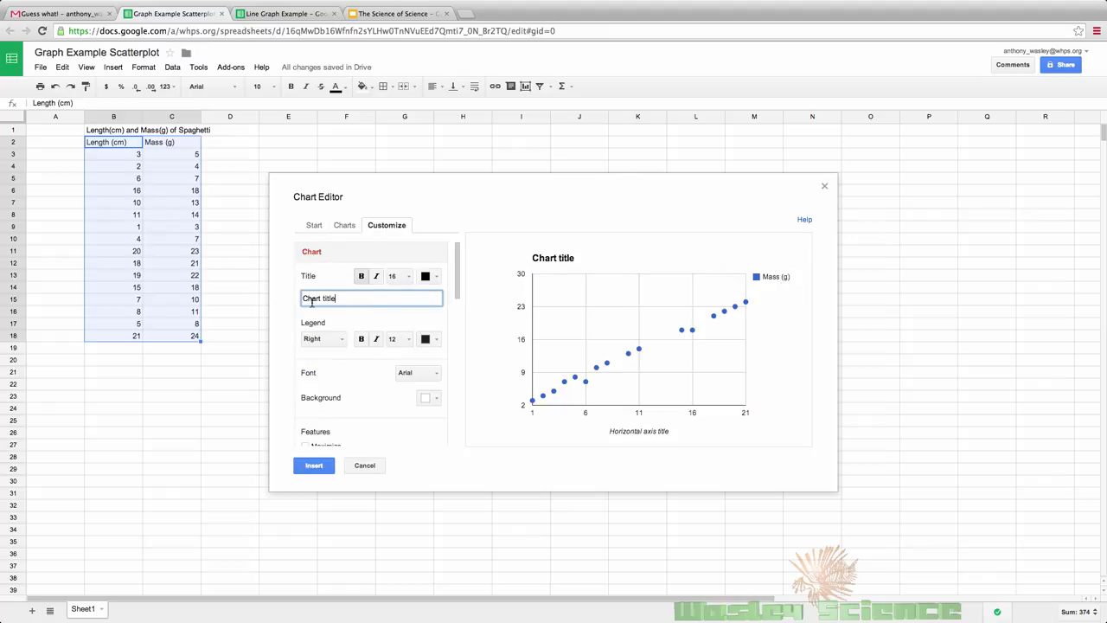
pyautogui.tripleClick(322, 298)
pyautogui.press('BackSpace')
pyautogui.hotkey('ctrl', 'v')
pyautogui.moveTo(383, 298); pyautogui.dragTo(366, 299)
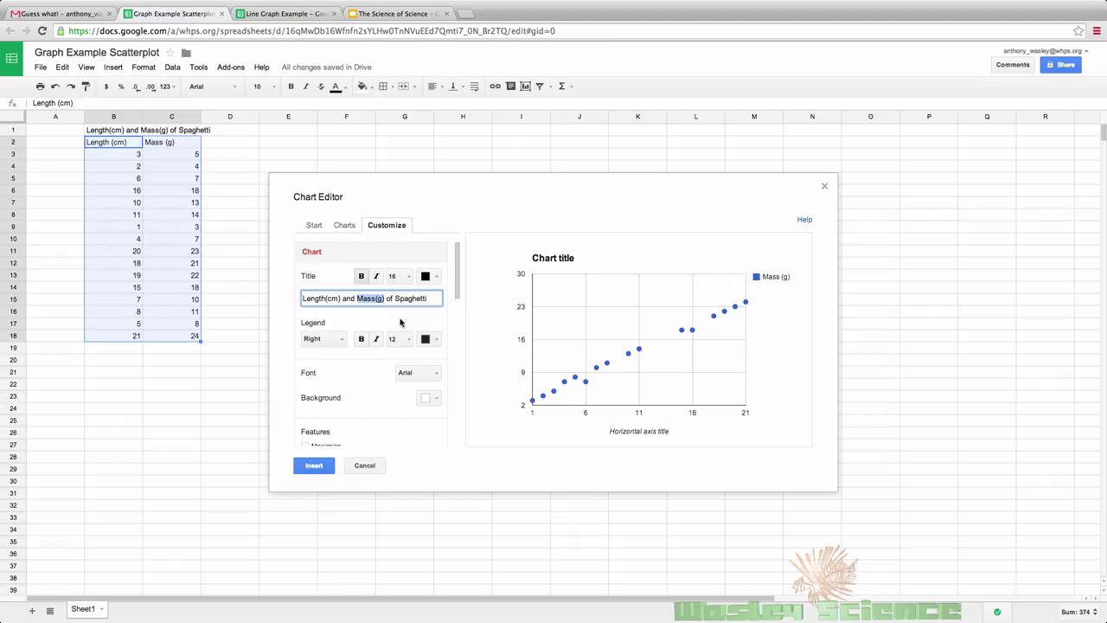
pyautogui.scroll(-10, 354, 386)
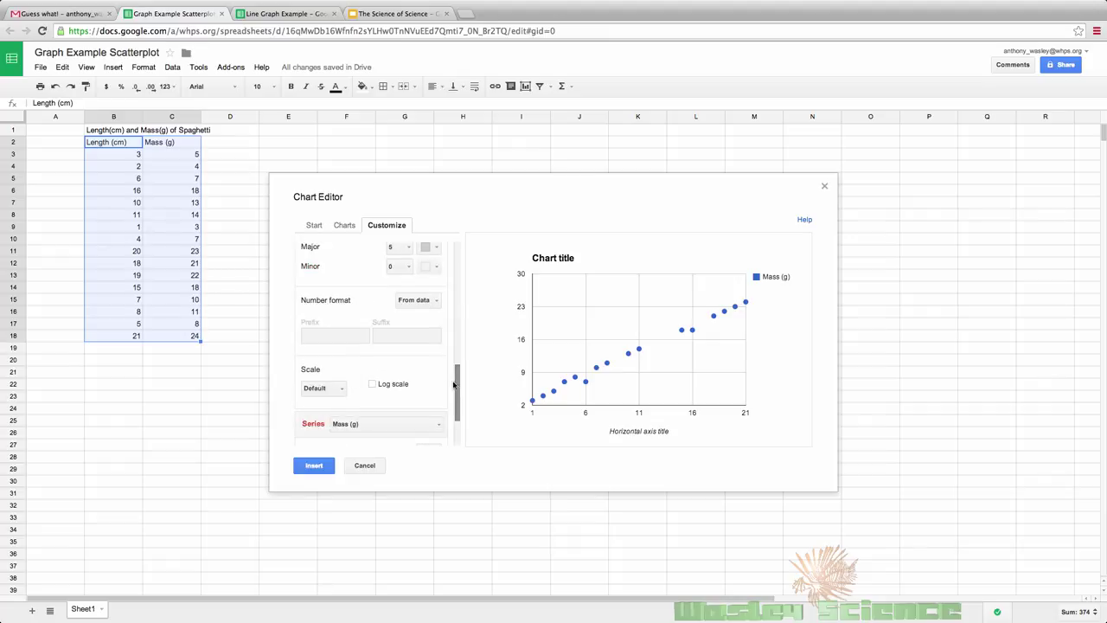
# Give the scatter chart's left vertical axis the title "Mass(g)"
pyautogui.moveTo(454, 384); pyautogui.dragTo(456, 306)
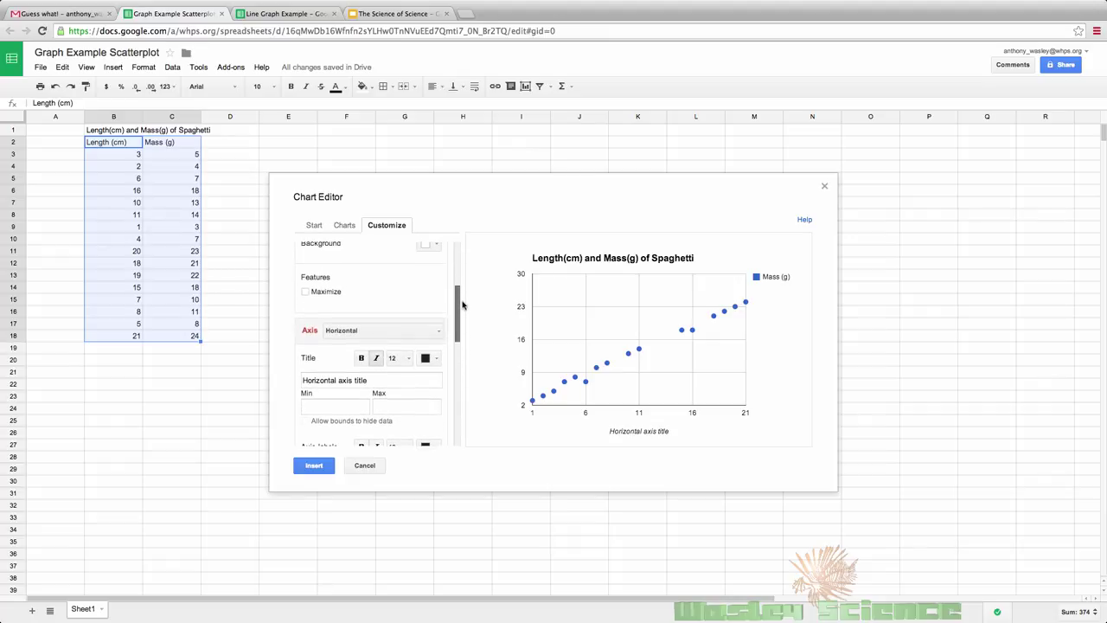
pyautogui.click(366, 334)
pyautogui.click(357, 365)
pyautogui.click(345, 384)
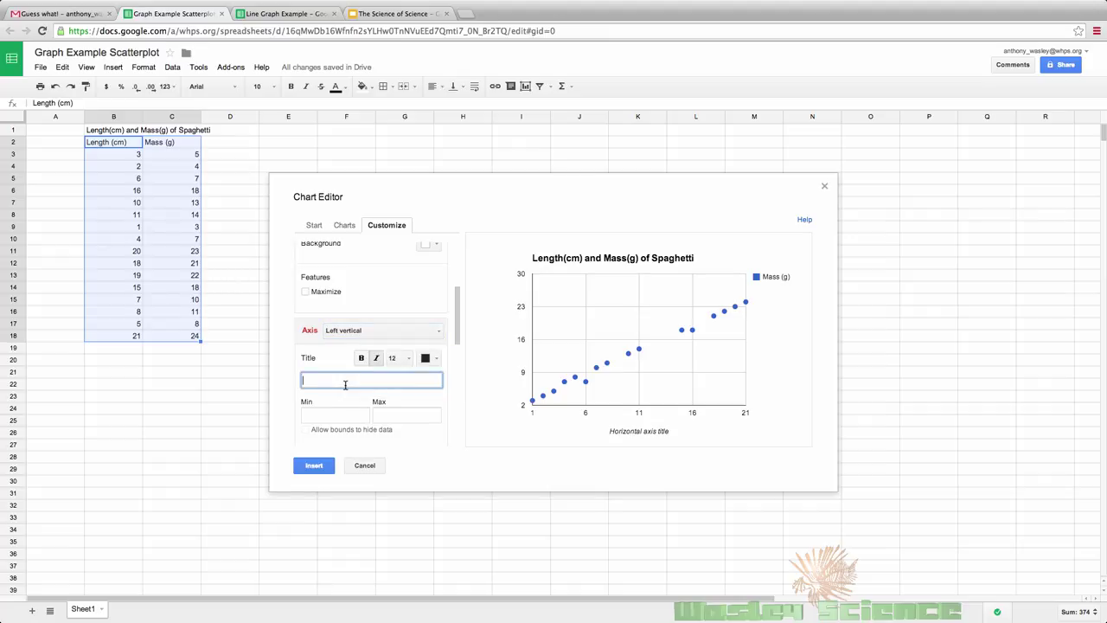
pyautogui.write('Mass(g)')
pyautogui.click(397, 343)
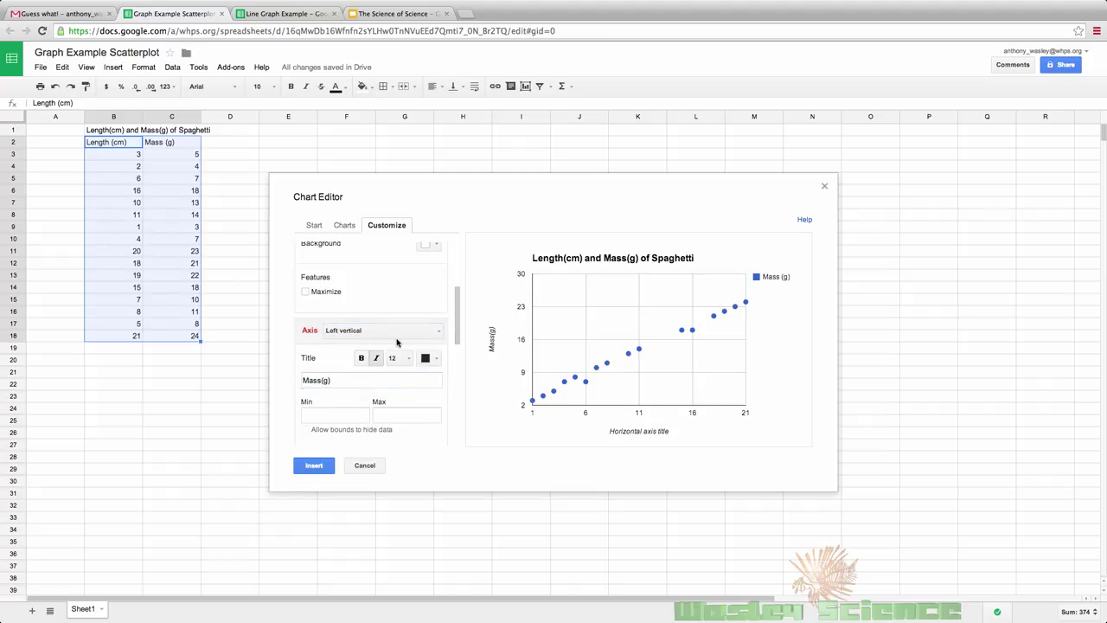
# Replace the scatter chart's horizontal axis title with "Length (cm)"
pyautogui.click(397, 333)
pyautogui.click(378, 349)
pyautogui.click(374, 381)
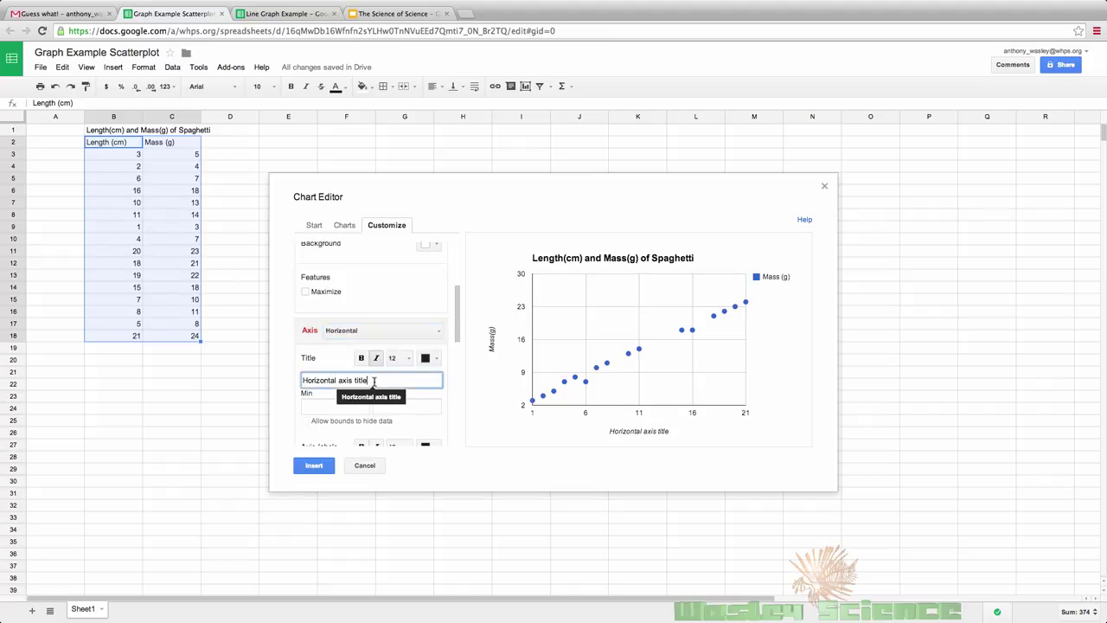
pyautogui.moveTo(373, 381); pyautogui.dragTo(299, 376)
pyautogui.write('Length (cm')
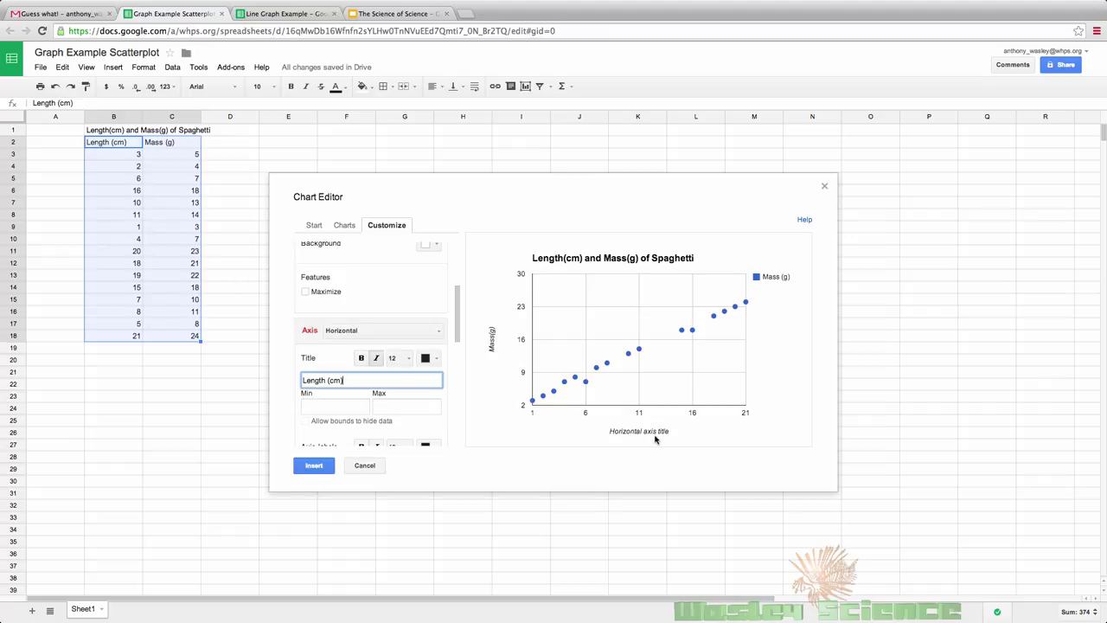
# Add a linear trendline to the Mass (g) series and insert the chart, placed on the empty cells beside the data
pyautogui.moveTo(458, 318); pyautogui.dragTo(457, 507)
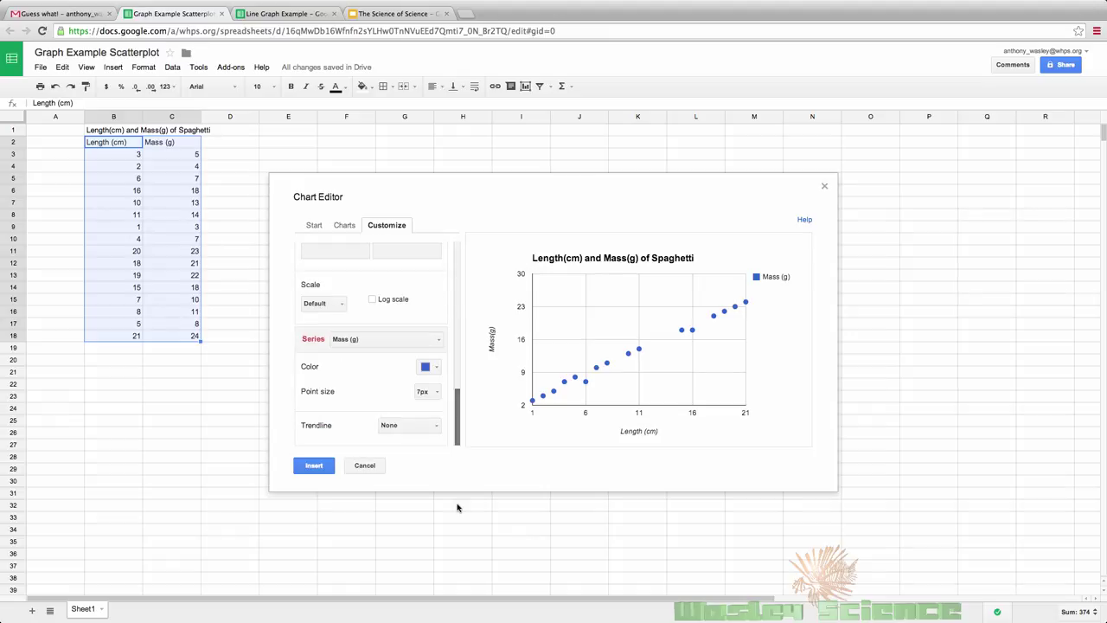
pyautogui.click(411, 428)
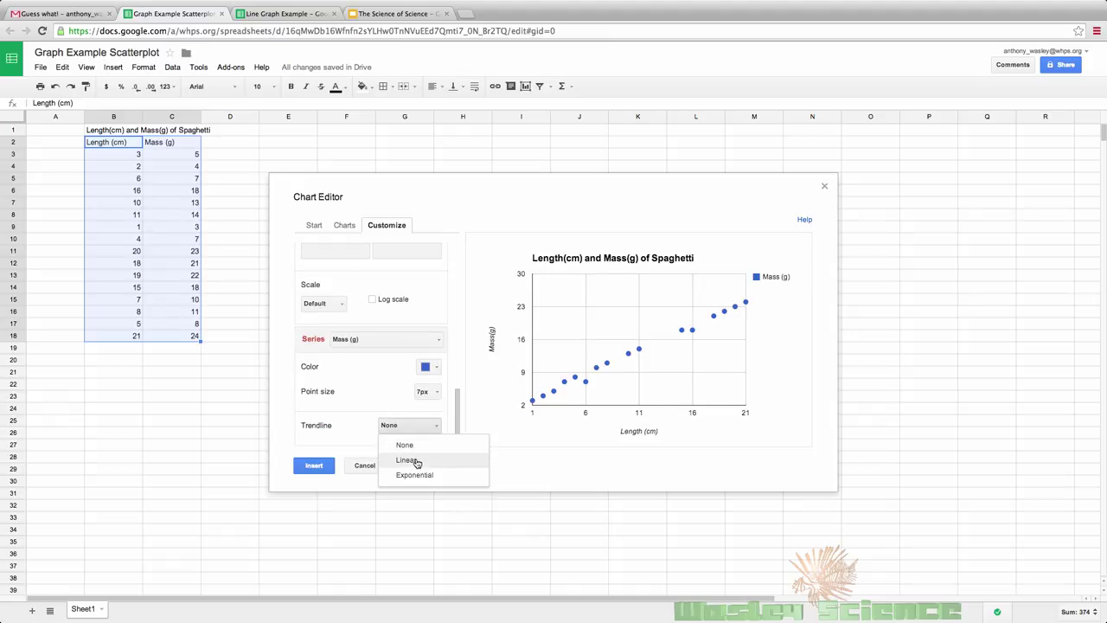
pyautogui.click(417, 462)
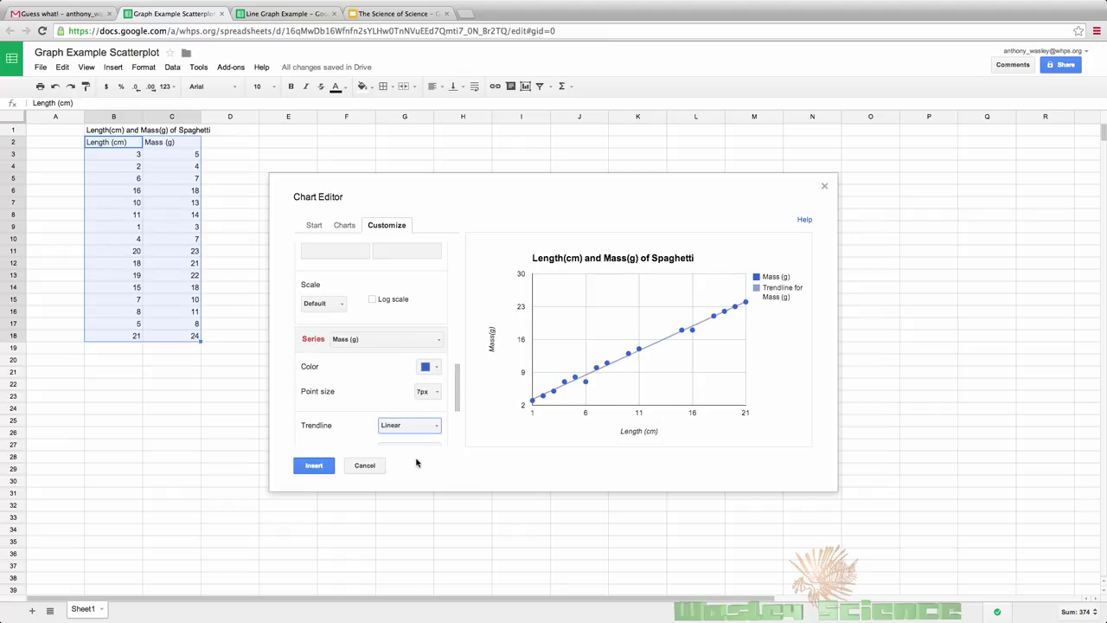
pyautogui.click(315, 465)
pyautogui.moveTo(322, 138); pyautogui.dragTo(650, 188)
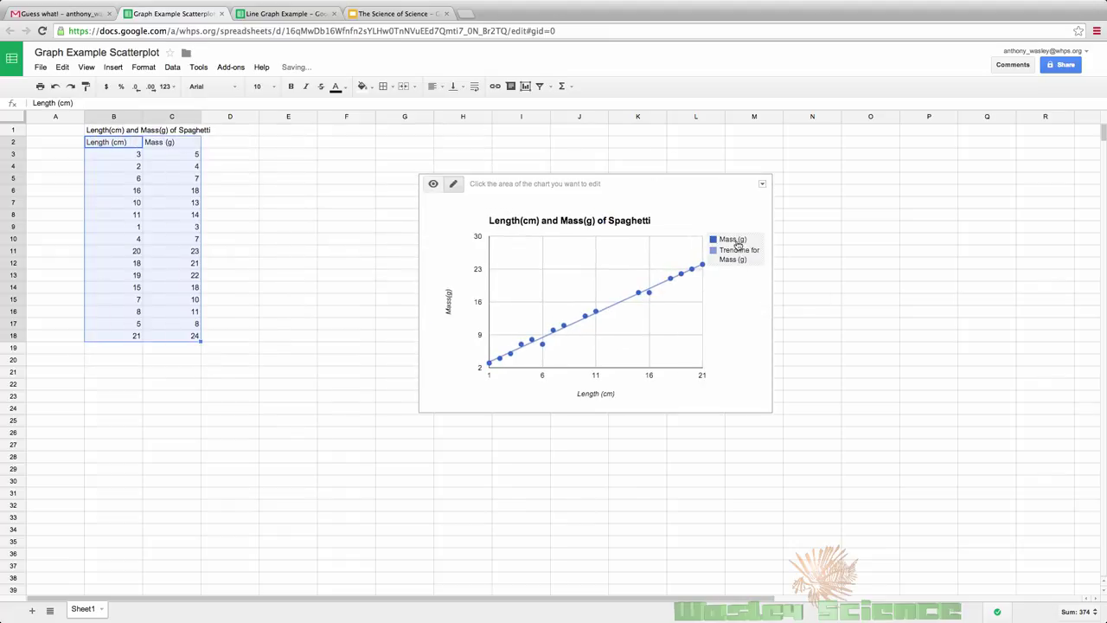
# Clear the legend from the inserted scatter chart
pyautogui.click(742, 242)
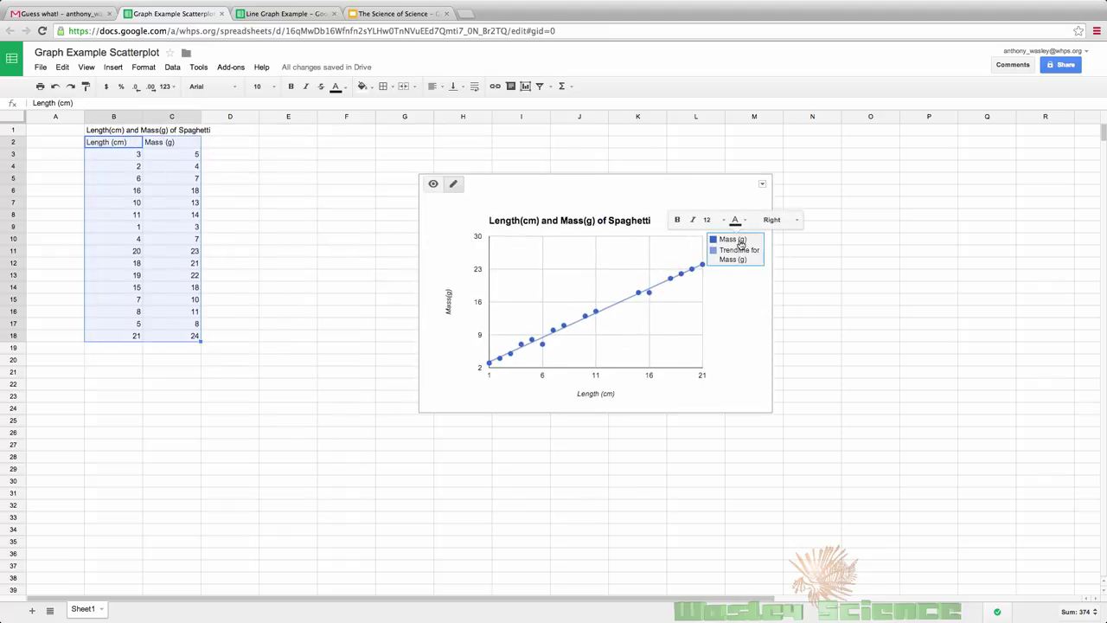
pyautogui.click(797, 223)
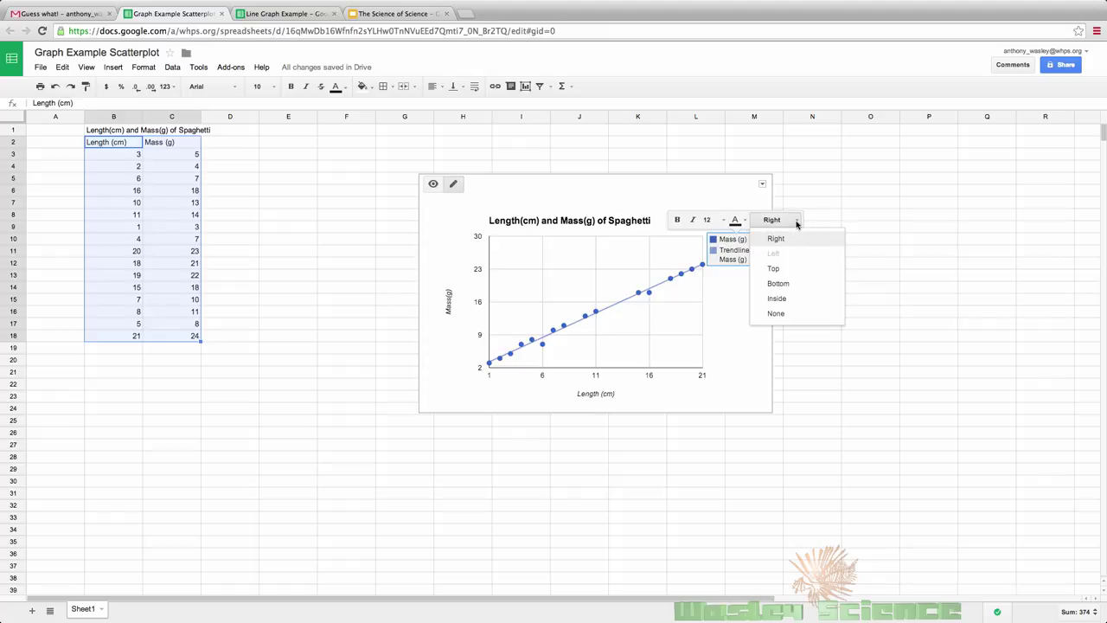
pyautogui.click(723, 259)
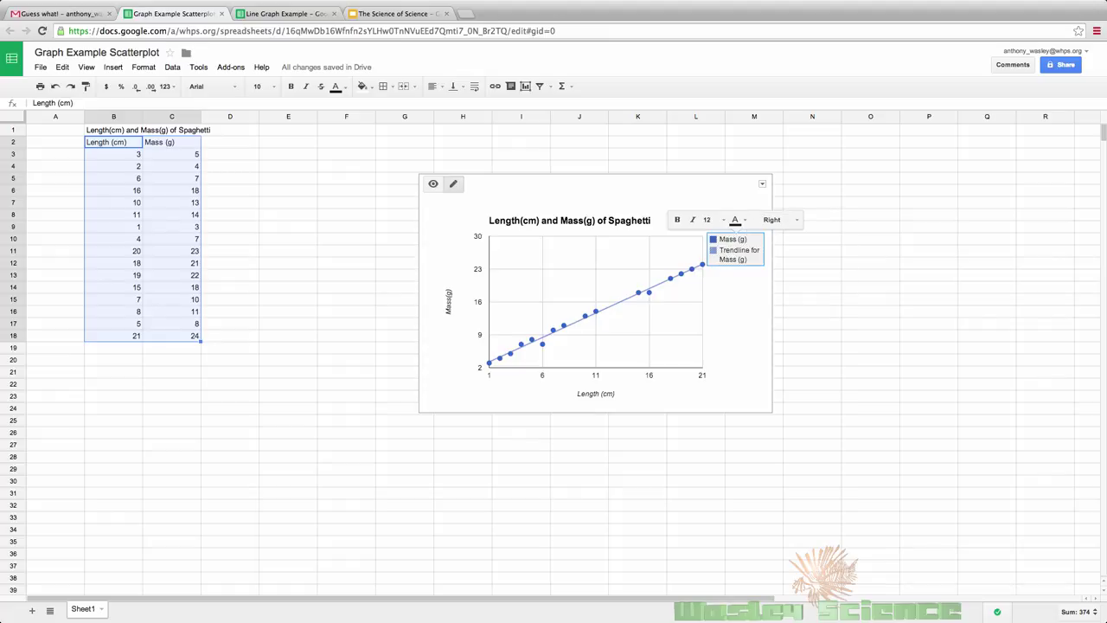
pyautogui.rightClick(746, 251)
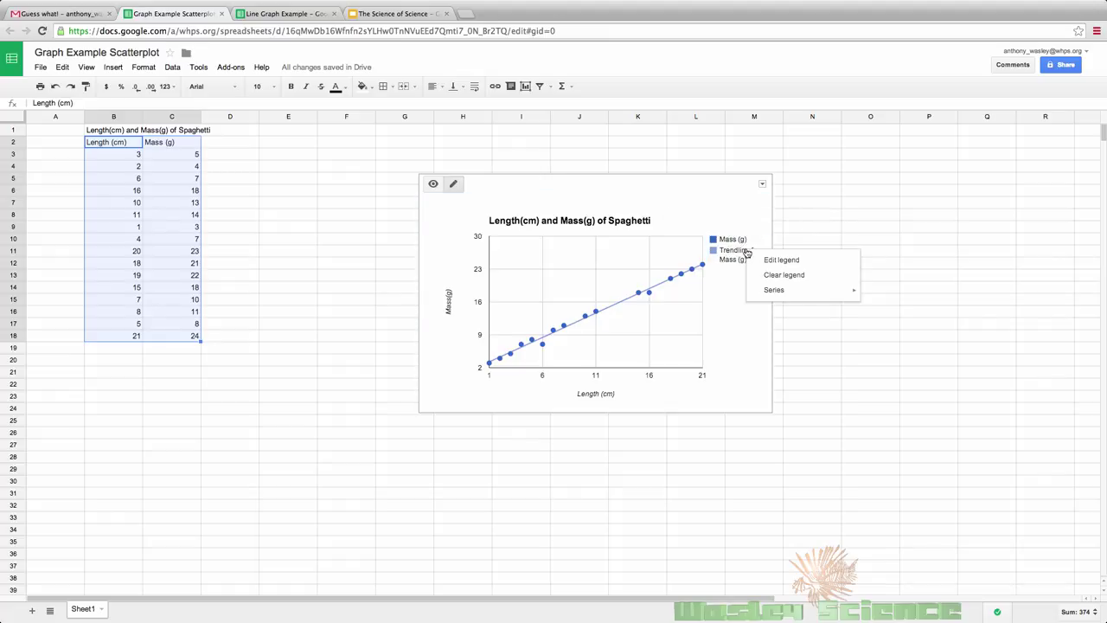
pyautogui.click(784, 276)
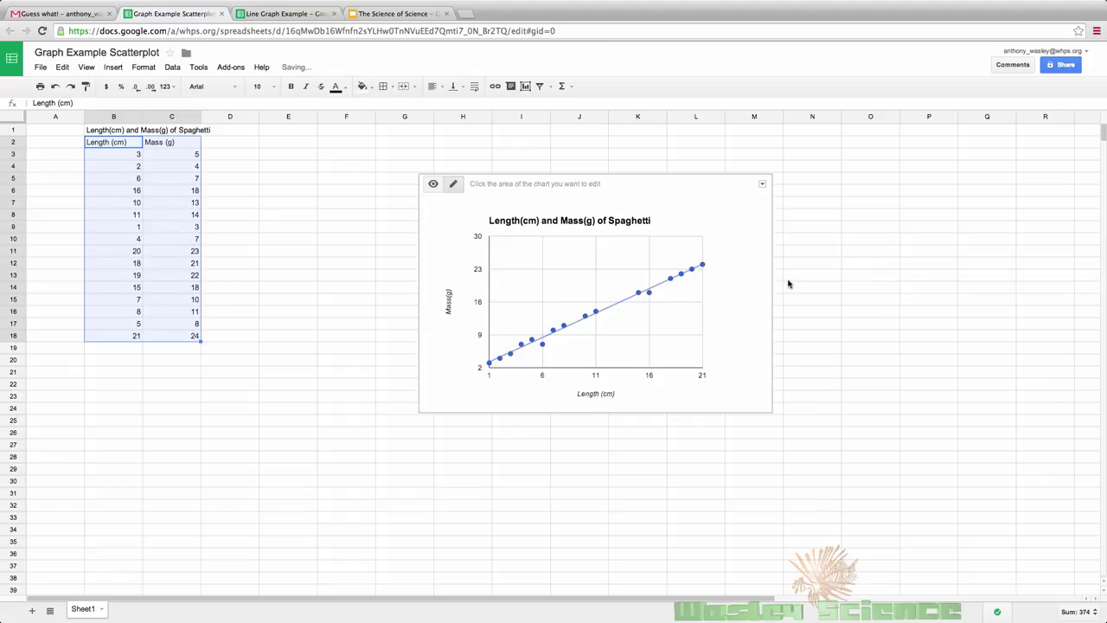
# Enlarge the scatter chart's plot area on all four sides so it nearly fills the chart frame
pyautogui.click(658, 274)
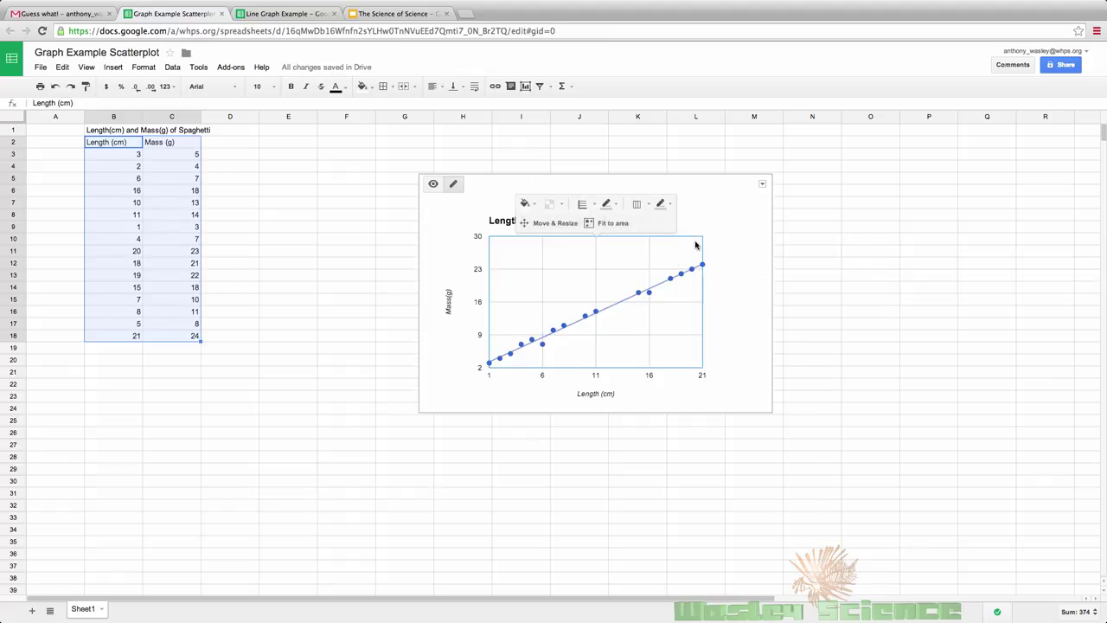
pyautogui.click(606, 225)
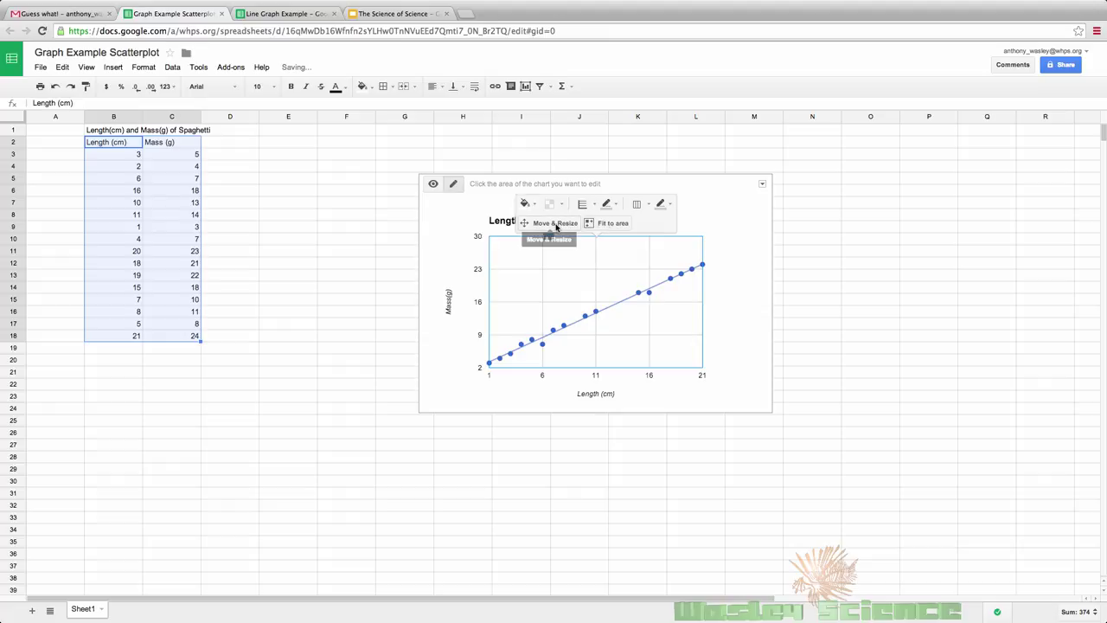
pyautogui.moveTo(704, 279); pyautogui.dragTo(767, 279)
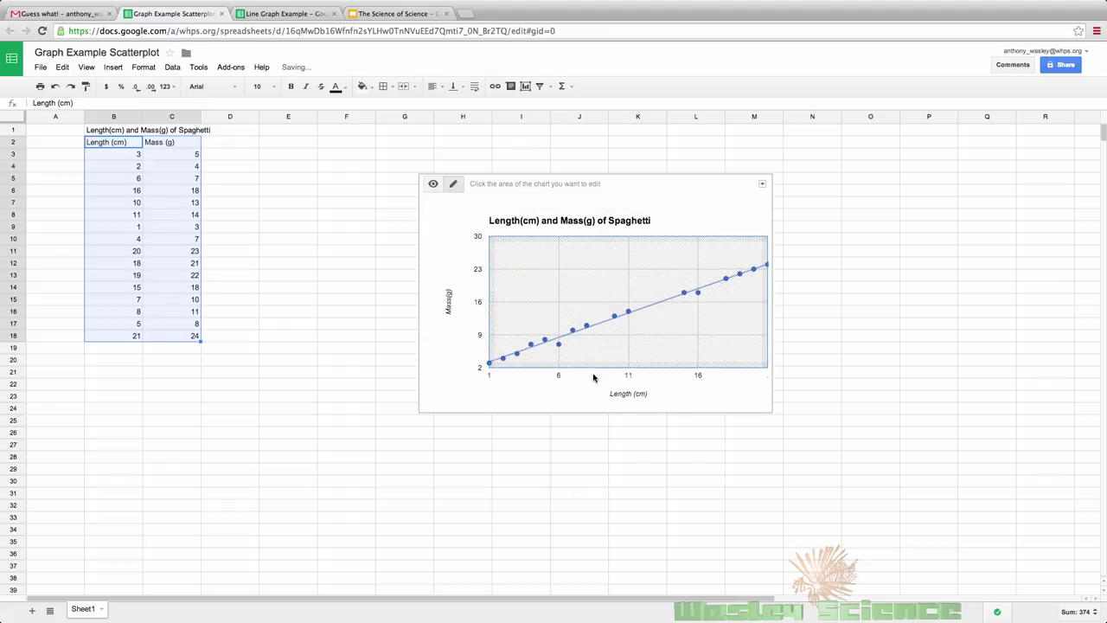
pyautogui.moveTo(606, 367); pyautogui.dragTo(605, 378)
pyautogui.moveTo(489, 297); pyautogui.dragTo(447, 299)
pyautogui.moveTo(571, 378); pyautogui.dragTo(568, 389)
pyautogui.moveTo(508, 238); pyautogui.dragTo(513, 213)
pyautogui.click(870, 288)
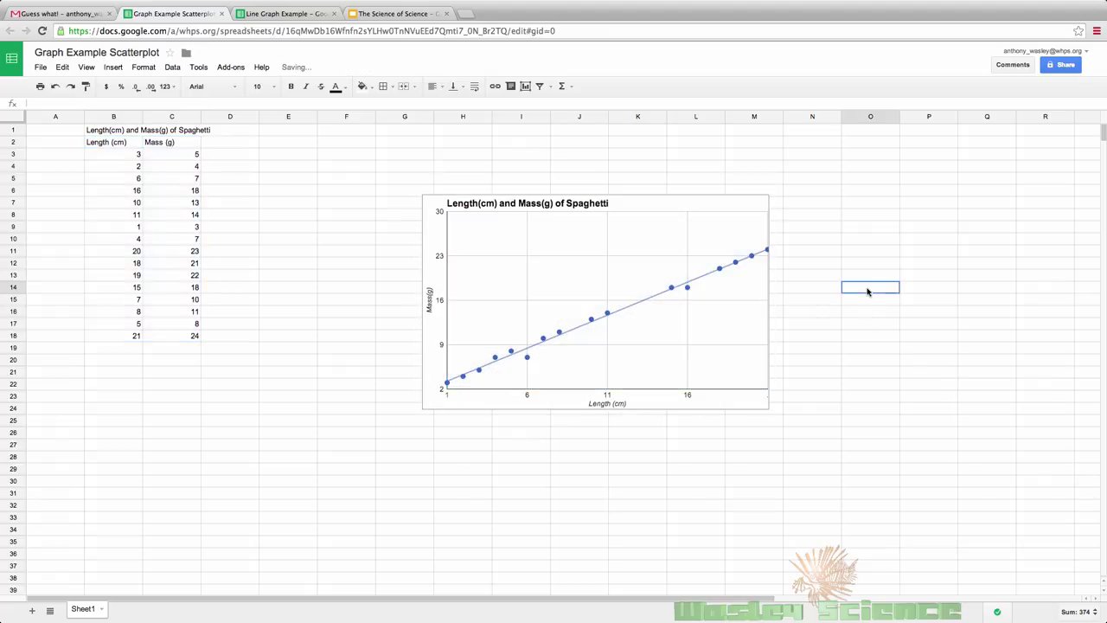
# Close the Graph Example Scatterplot spreadsheet and move on to the Line Graph Example spreadsheet
pyautogui.click(666, 241)
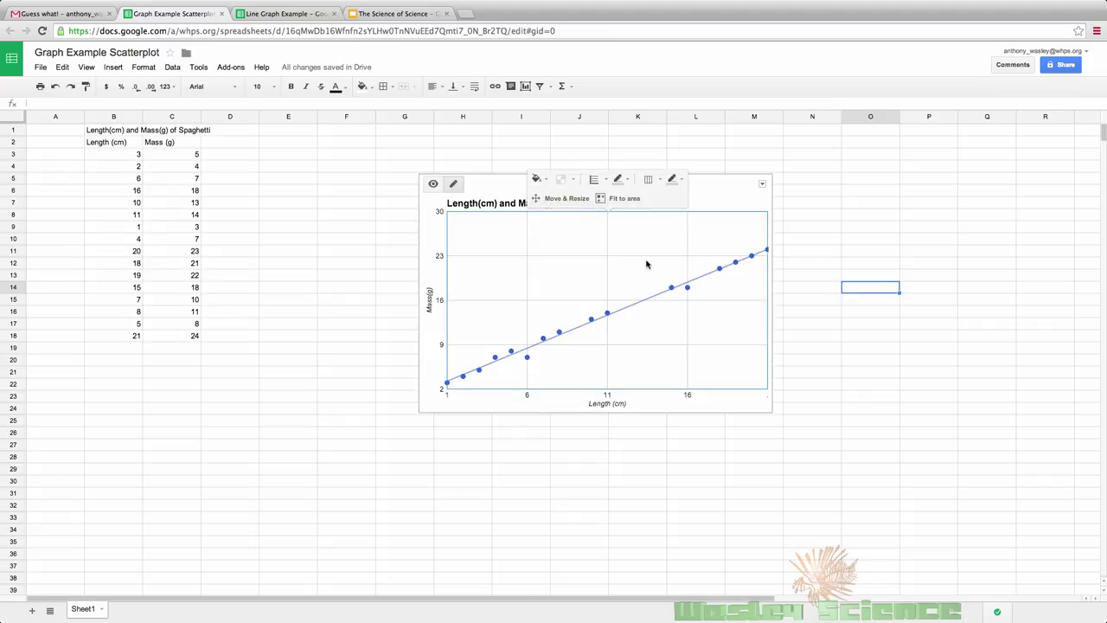
pyautogui.click(656, 308)
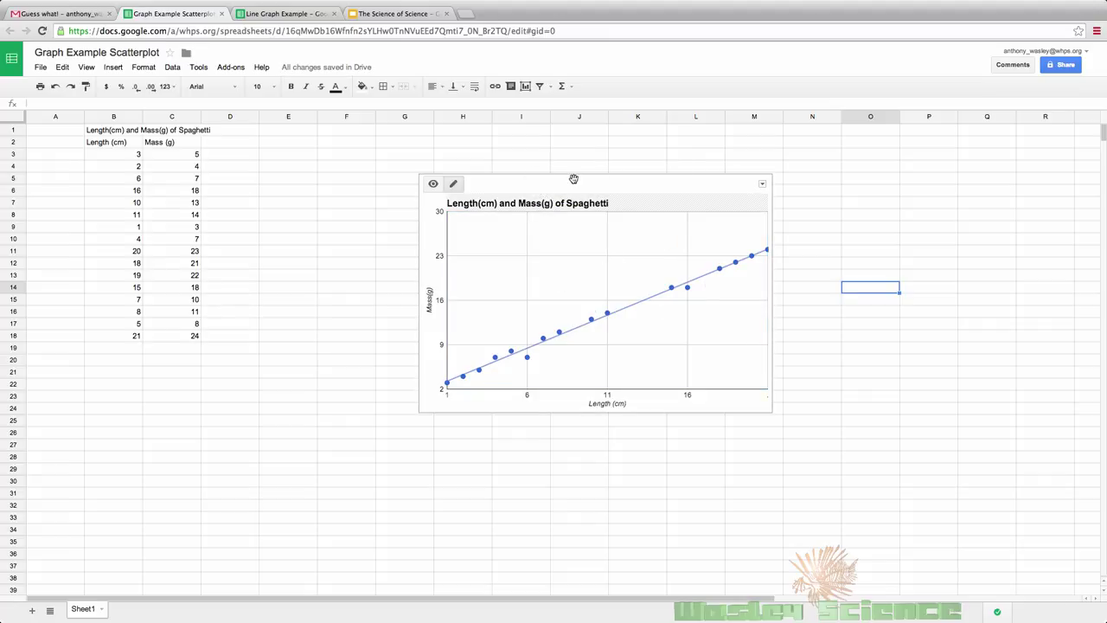
pyautogui.press('super+w')
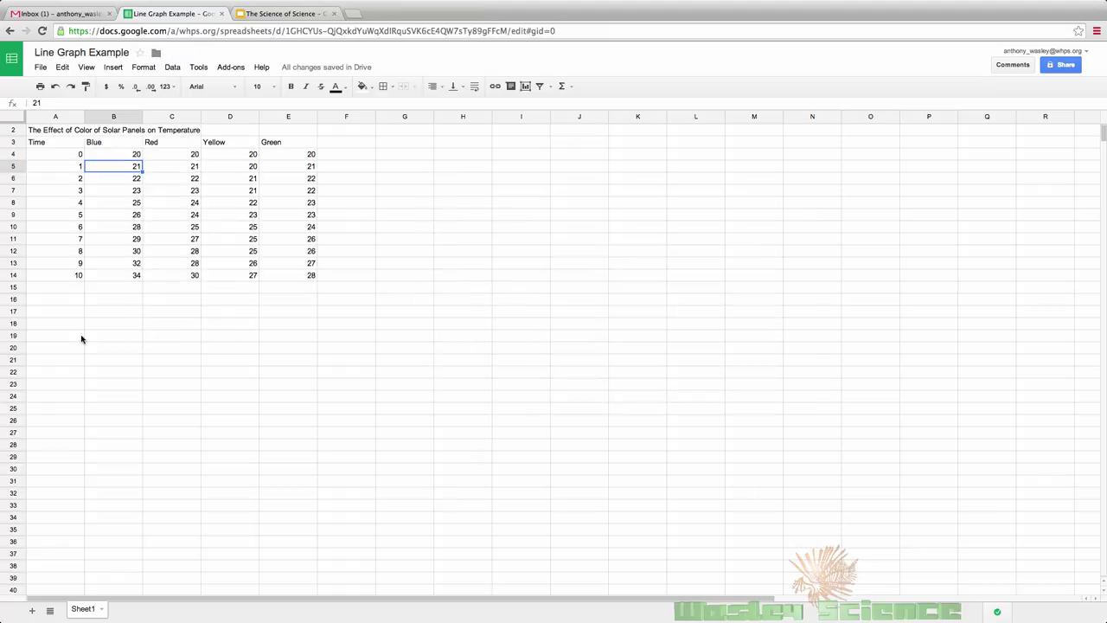
# Examine the color headings in row 3 and the Time column of the solar panel temperature table
pyautogui.click(111, 143)
pyautogui.press('Right')
pyautogui.press('Right')
pyautogui.press('Right')
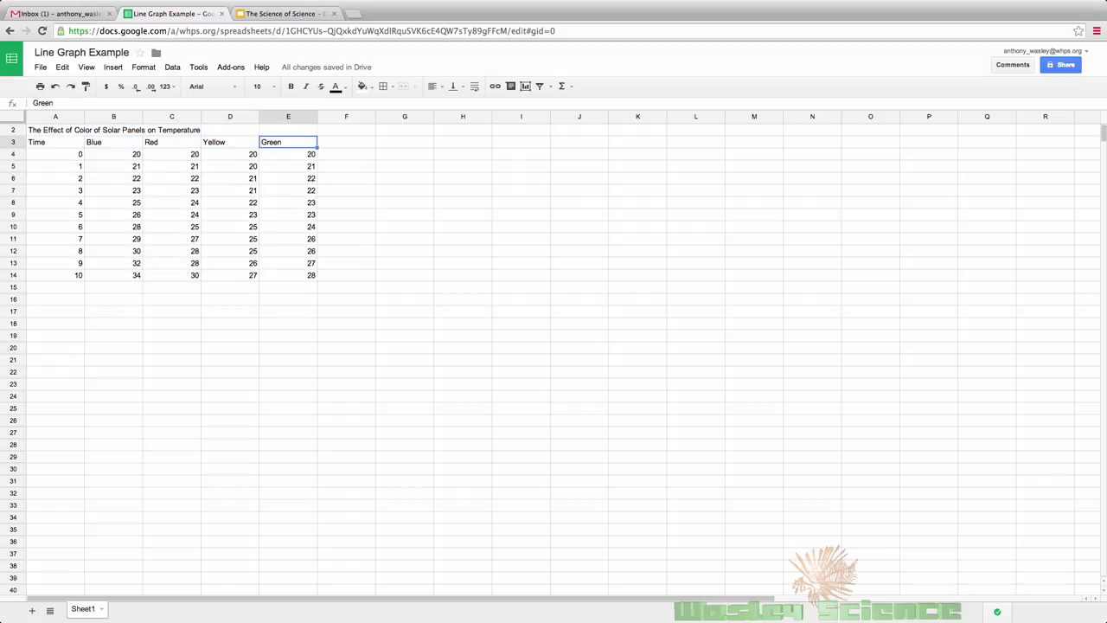
pyautogui.press('Left')
pyautogui.press('Left')
pyautogui.press('Left')
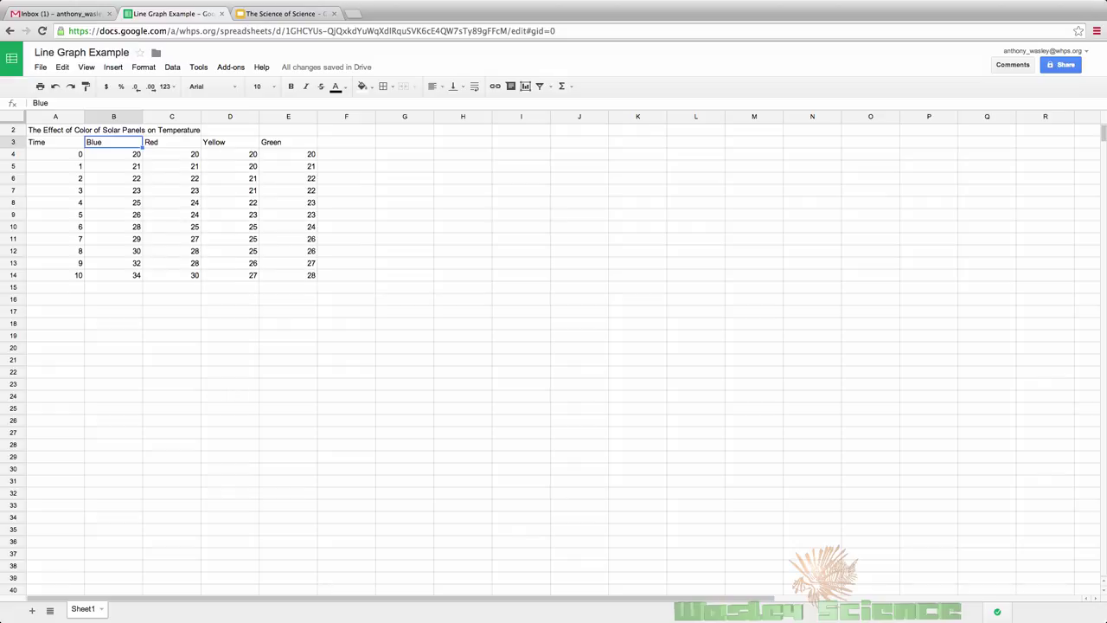
pyautogui.click(55, 142)
pyautogui.press('Down')
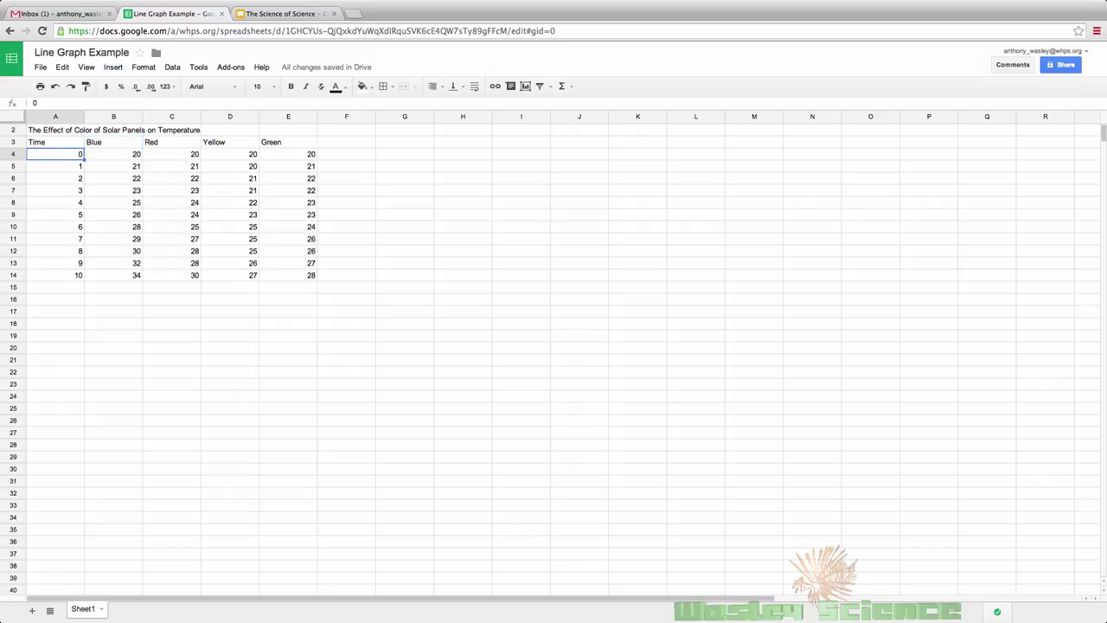
pyautogui.press('Down')
pyautogui.press('Up')
pyautogui.press('Up')
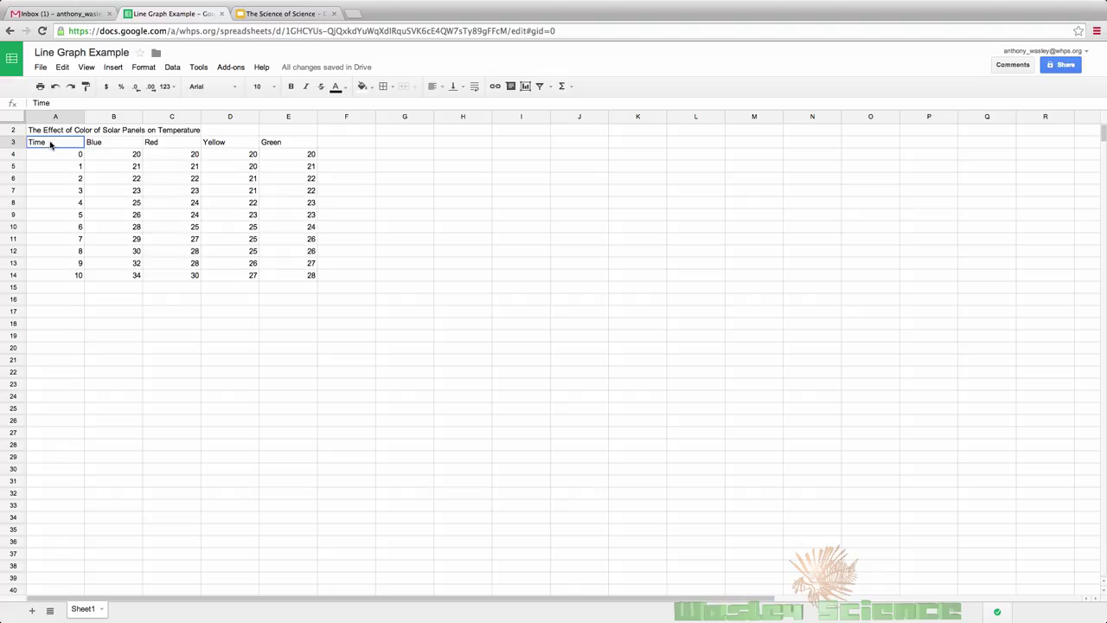
# Start a standard line chart of the range A3:E14 and use column A as labels
pyautogui.moveTo(50, 145)
pyautogui.mouseDown()
pyautogui.moveTo(343, 324)
pyautogui.moveTo(305, 277)
pyautogui.mouseUp()
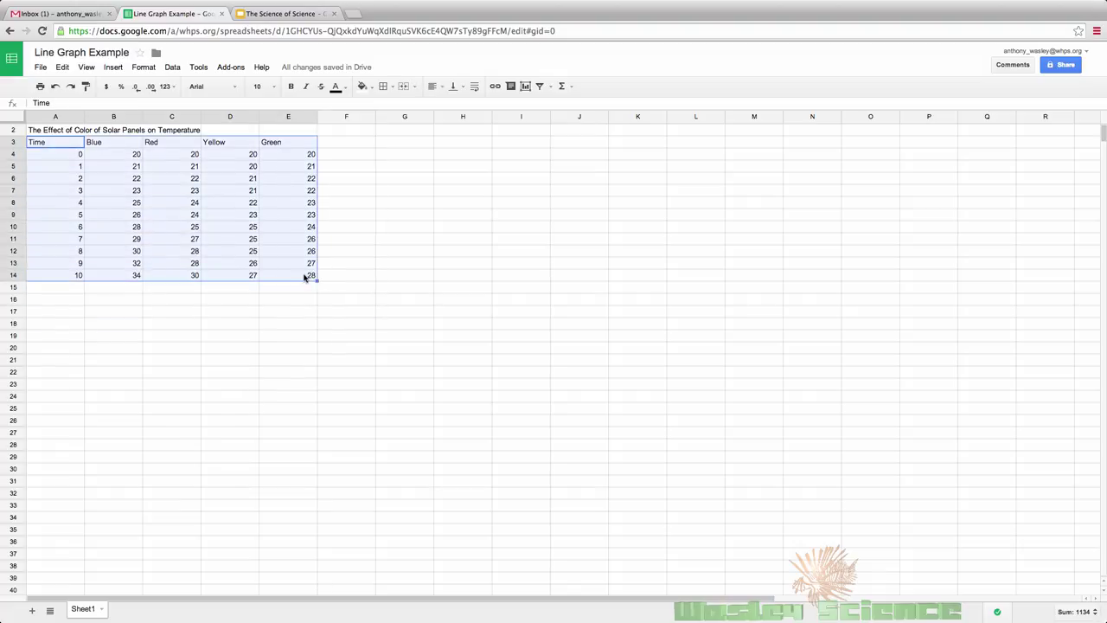
pyautogui.click(526, 87)
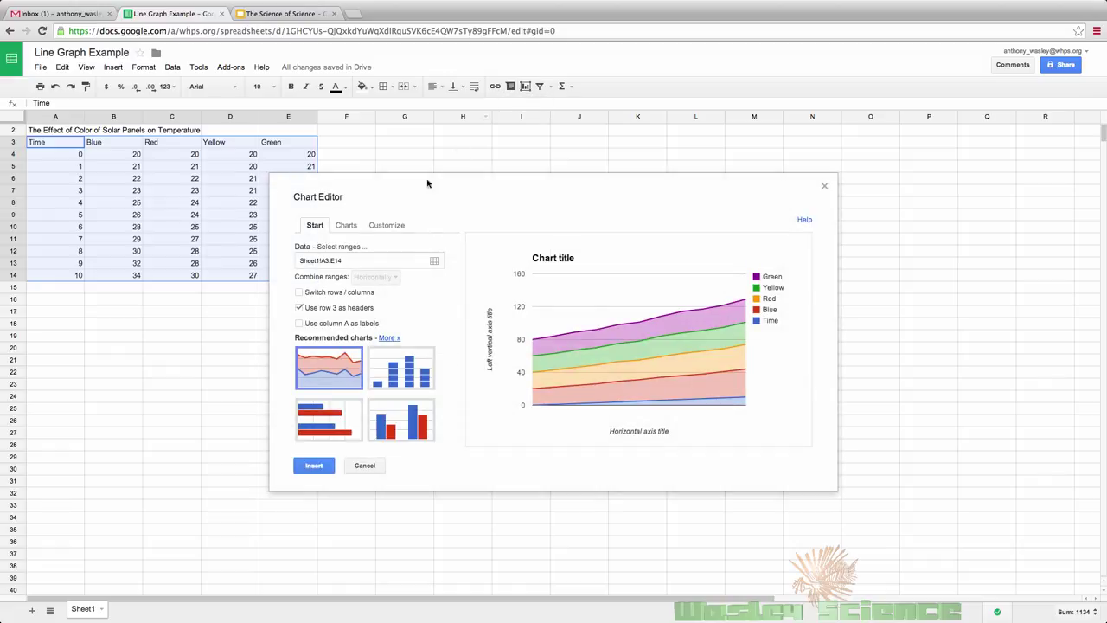
pyautogui.click(347, 227)
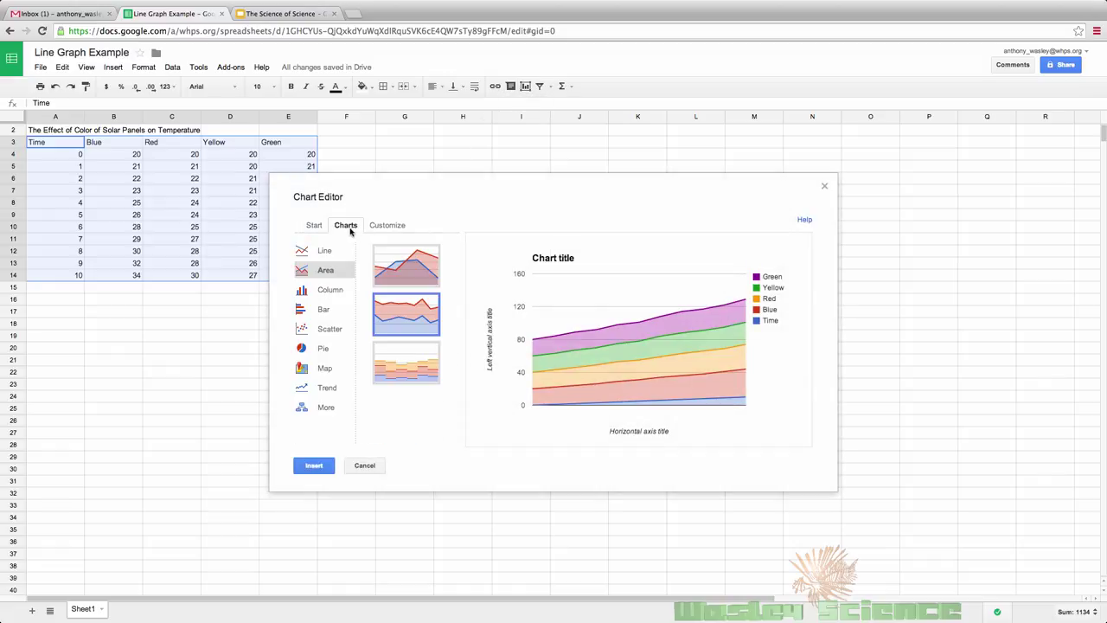
pyautogui.click(326, 251)
pyautogui.click(407, 274)
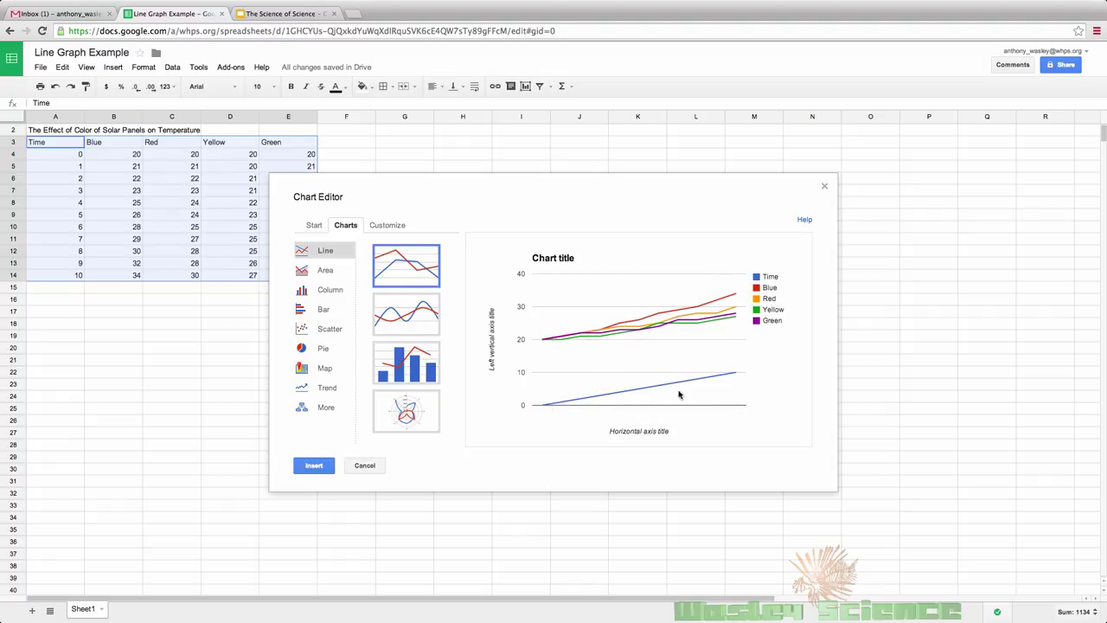
pyautogui.click(311, 225)
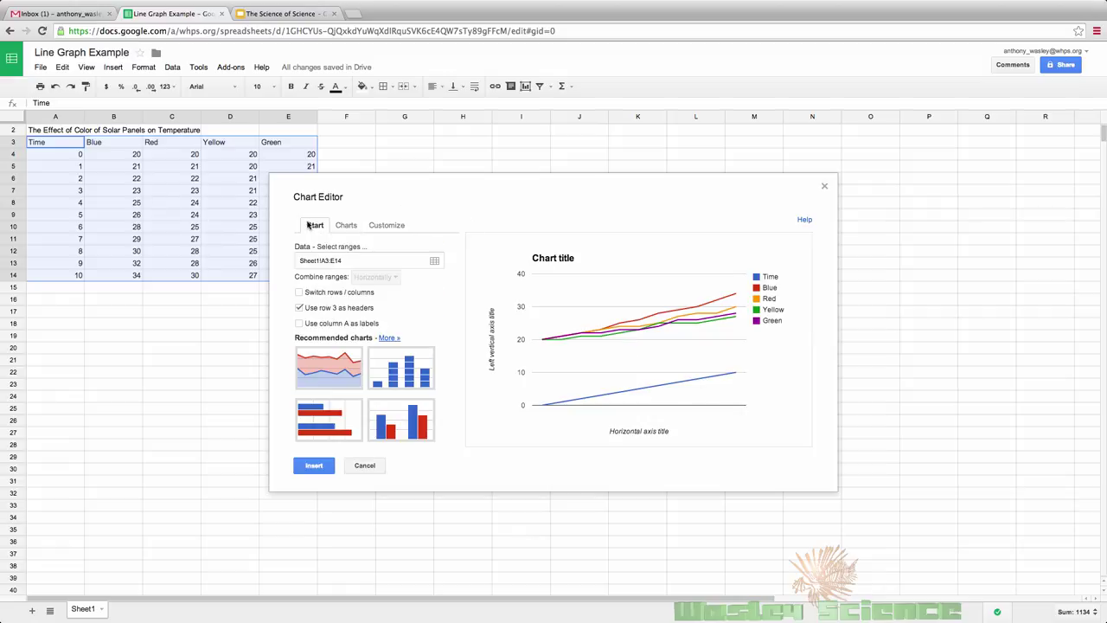
pyautogui.click(299, 323)
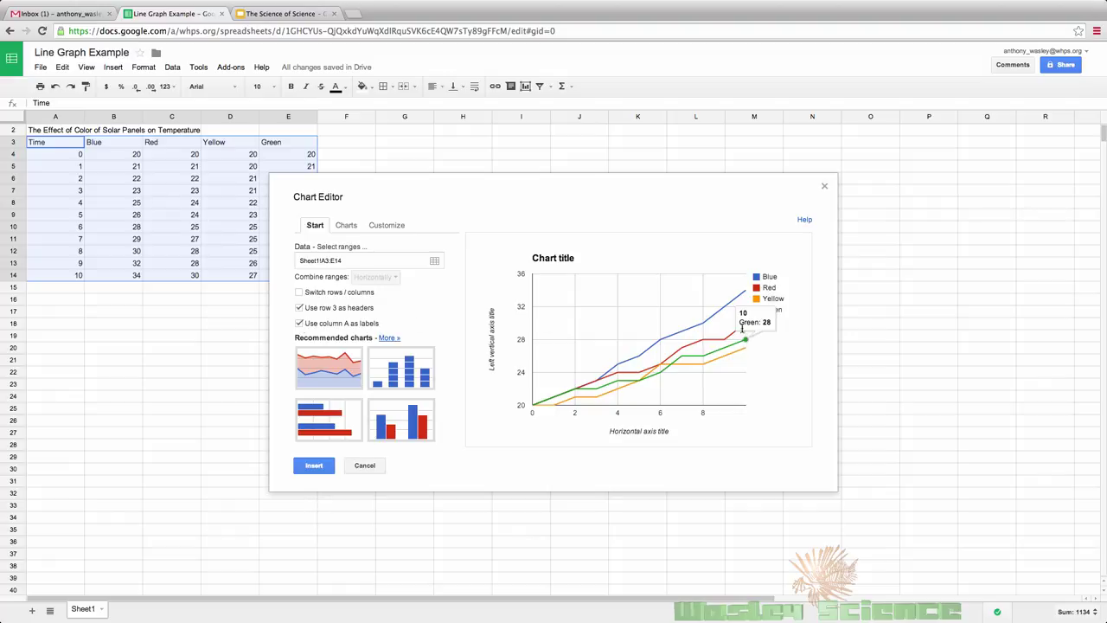
# Replace the line chart's title with "The Effect if Color of Solar Panels on Temperature"
pyautogui.click(384, 225)
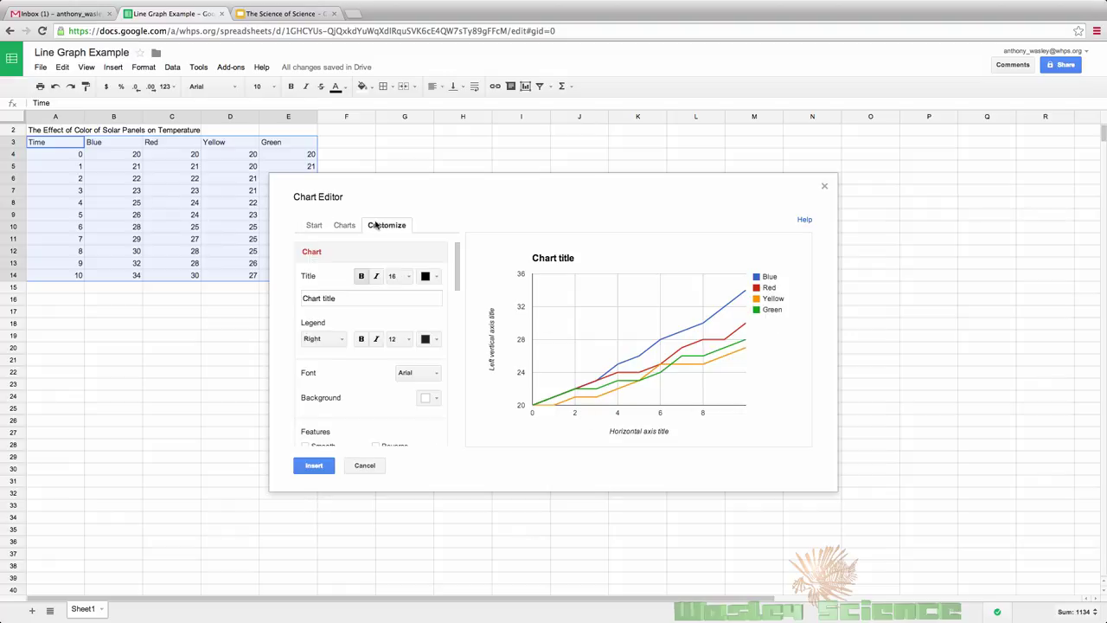
pyautogui.click(334, 296)
pyautogui.press('super+a')
pyautogui.press('BackSpace')
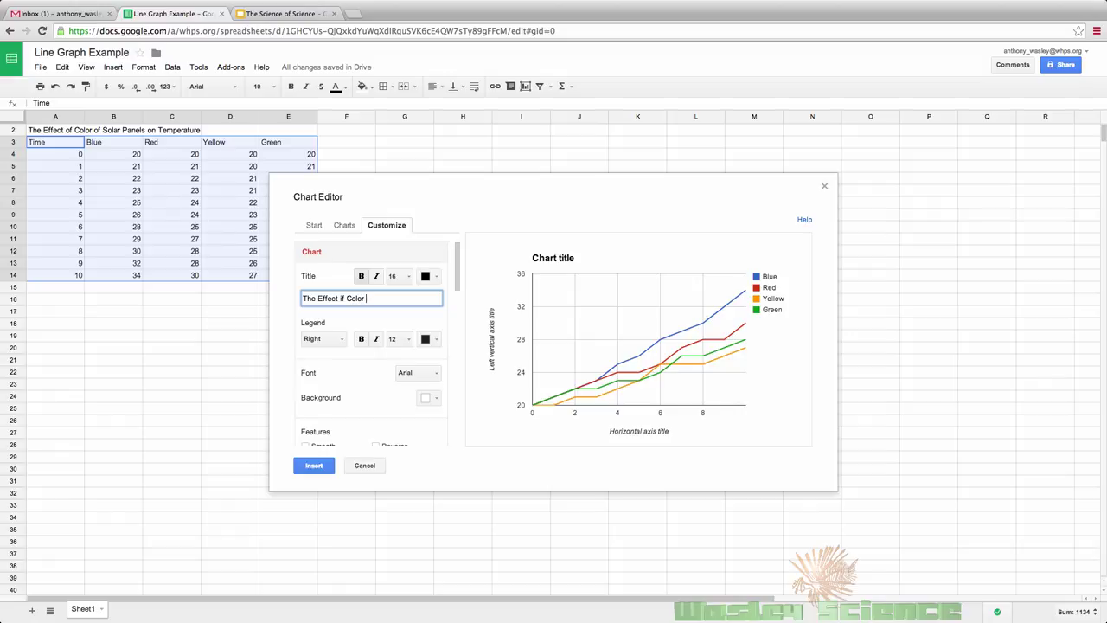
pyautogui.write('olar Panle')
pyautogui.press('BackSpace')
pyautogui.press('BackSpace')
pyautogui.write('els on Temperature')
# Set the line chart's horizontal axis title to "Time (minutes)"
pyautogui.moveTo(458, 273); pyautogui.dragTo(459, 280)
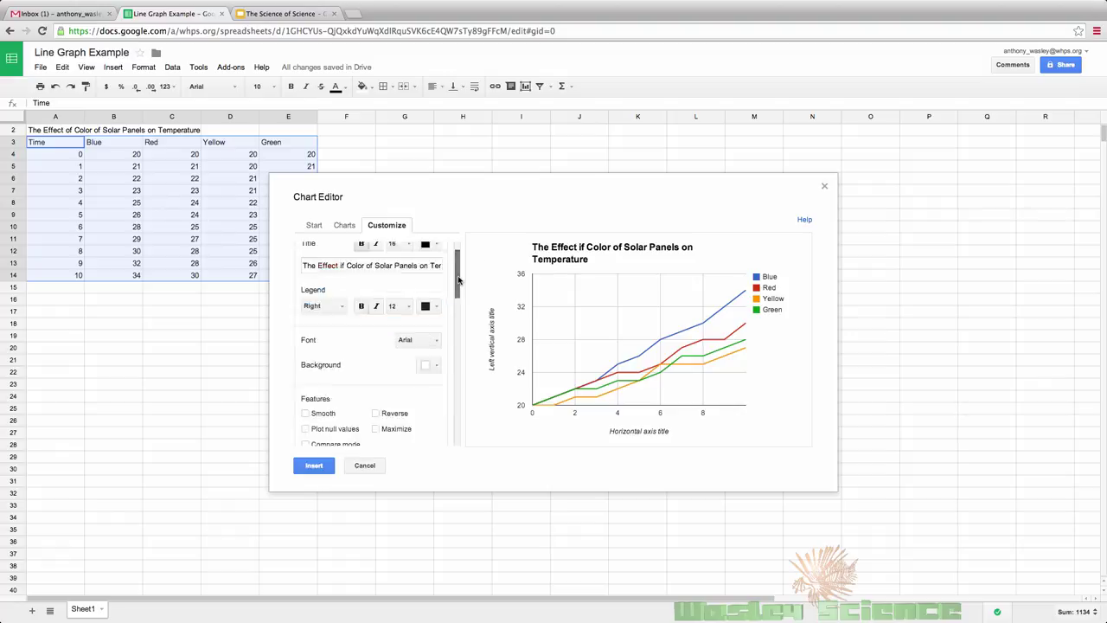
pyautogui.scroll(-5, 458, 280)
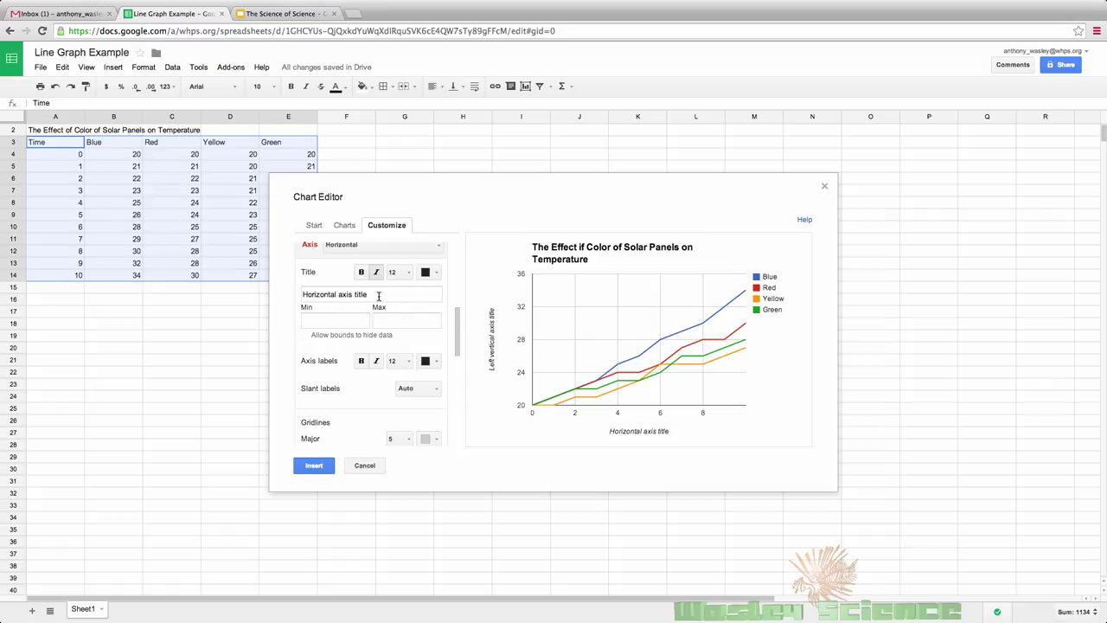
pyautogui.click(378, 296)
pyautogui.press('BackSpace')
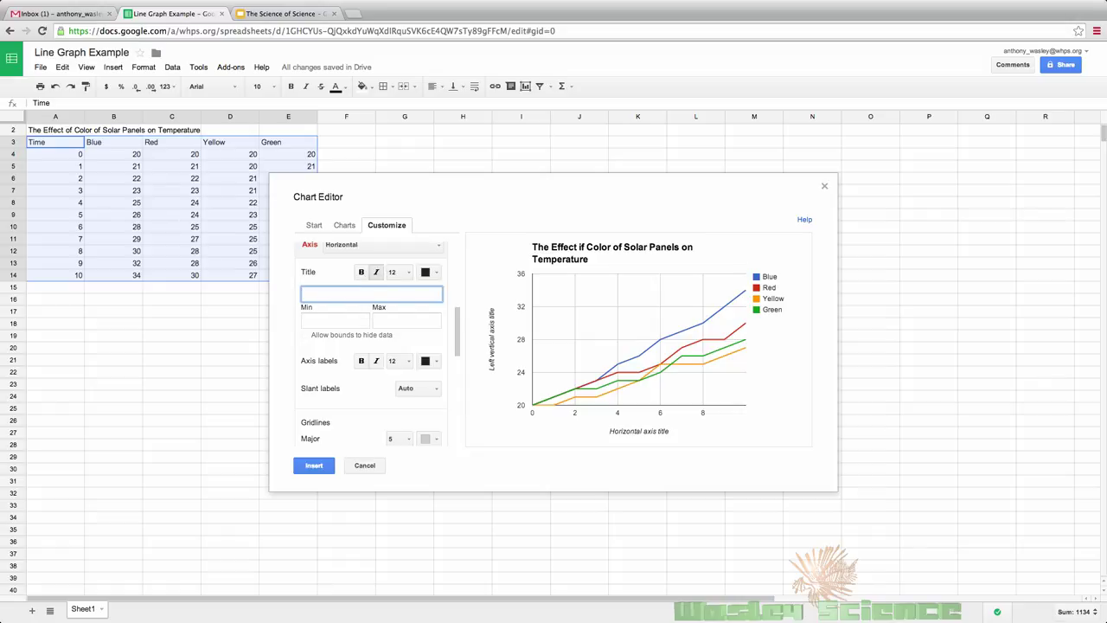
pyautogui.write('Time (minutes)')
# Switch the axis settings to the left vertical axis and title it "Temperaure (C)"
pyautogui.scroll(2, 458, 337)
pyautogui.scroll(-4, 458, 337)
pyautogui.scroll(4, 458, 338)
pyautogui.click(381, 301)
pyautogui.click(355, 333)
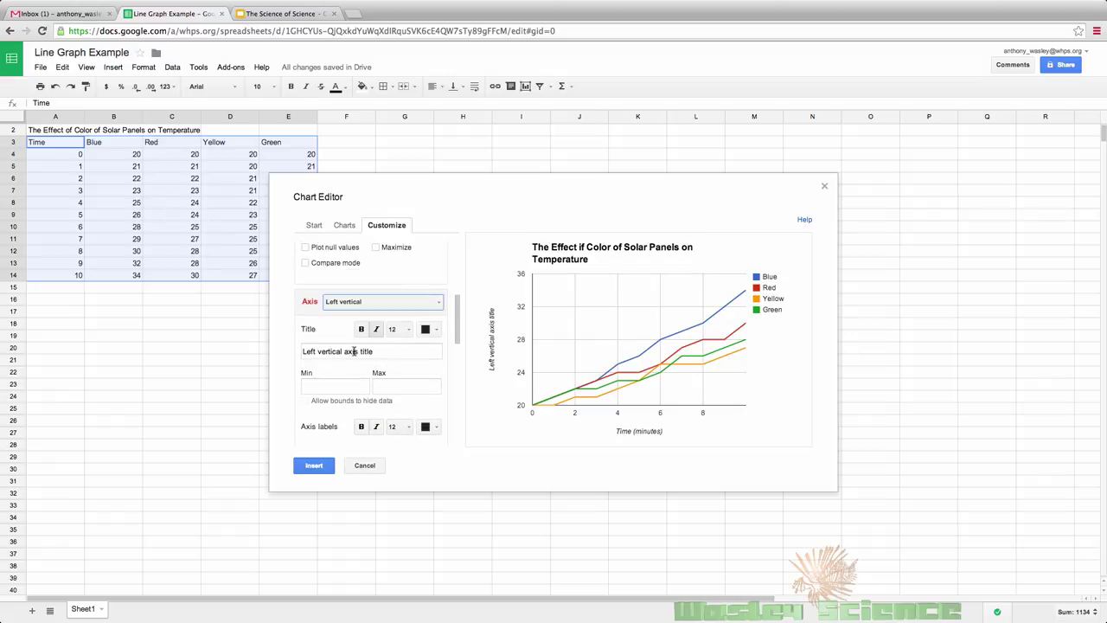
pyautogui.click(372, 352)
pyautogui.press('BackSpace')
pyautogui.write('Temperaure (C)')
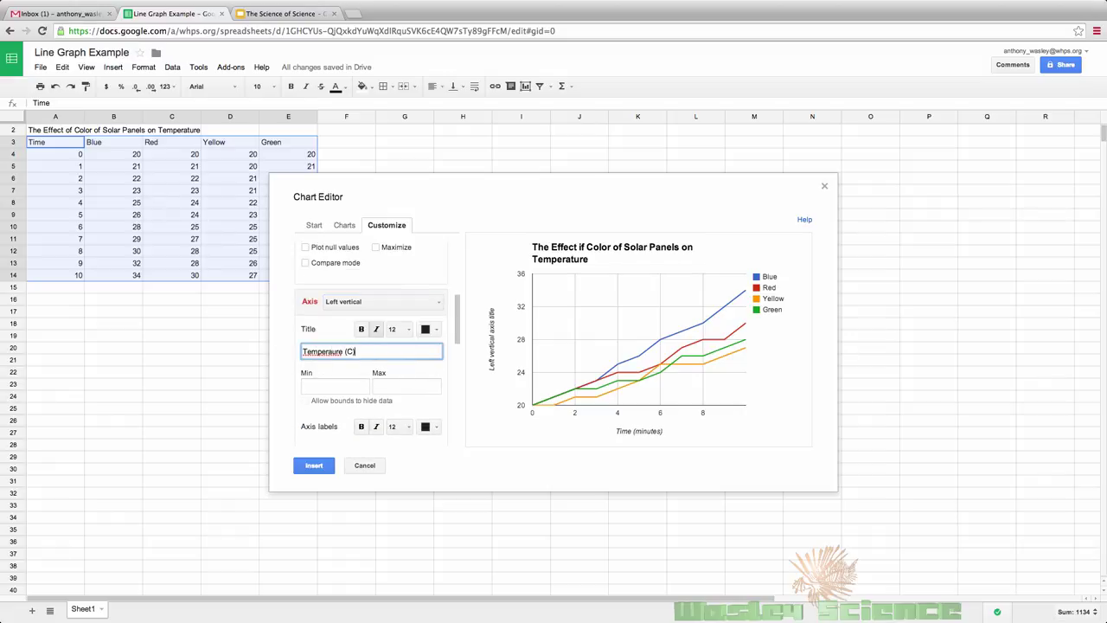
# Try bounding the chart's horizontal axis with a minimum of 0 and a maximum of 10
pyautogui.scroll(-2, 447, 333)
pyautogui.scroll(2, 447, 333)
pyautogui.click(381, 317)
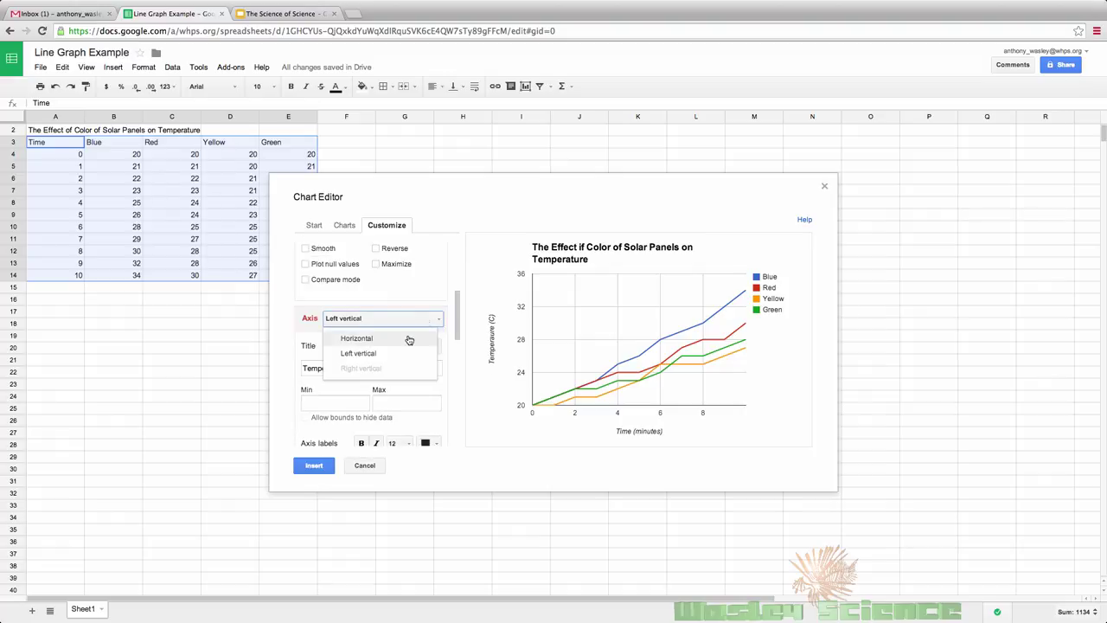
pyautogui.click(410, 337)
pyautogui.click(359, 394)
pyautogui.write('0')
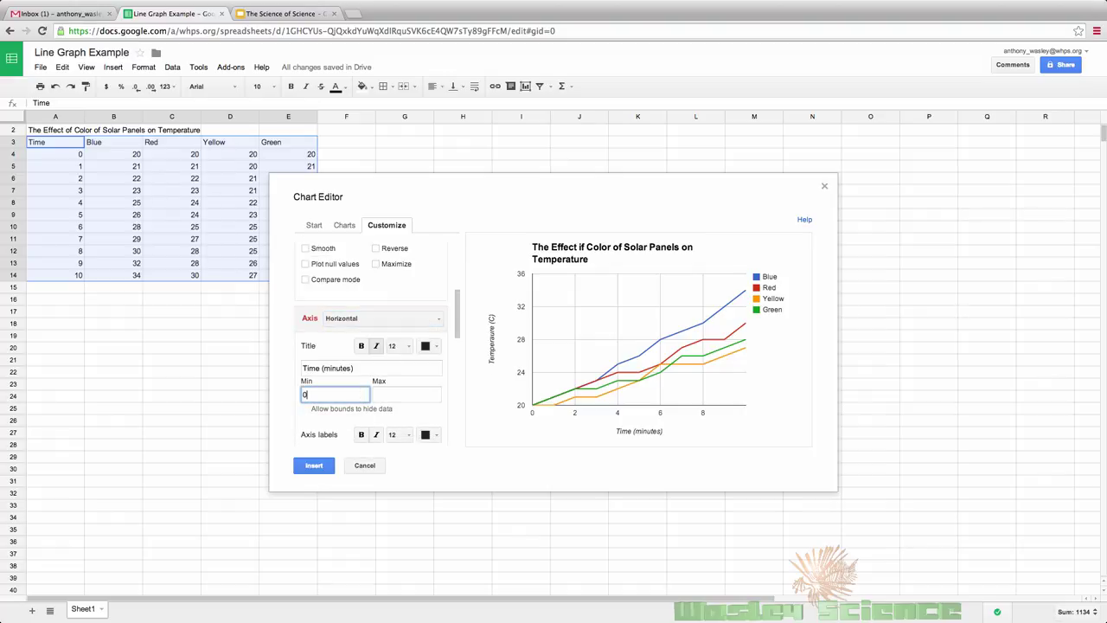
pyautogui.click(401, 395)
pyautogui.write('10')
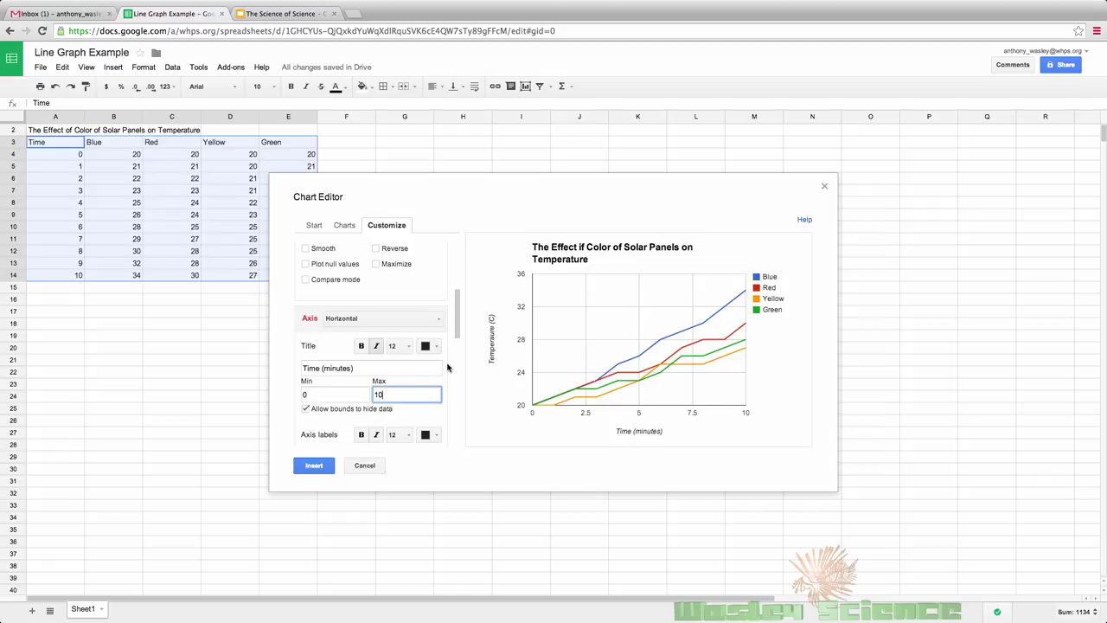
# Insert the customized solar panel line chart into the sheet
pyautogui.scroll(-5, 450, 369)
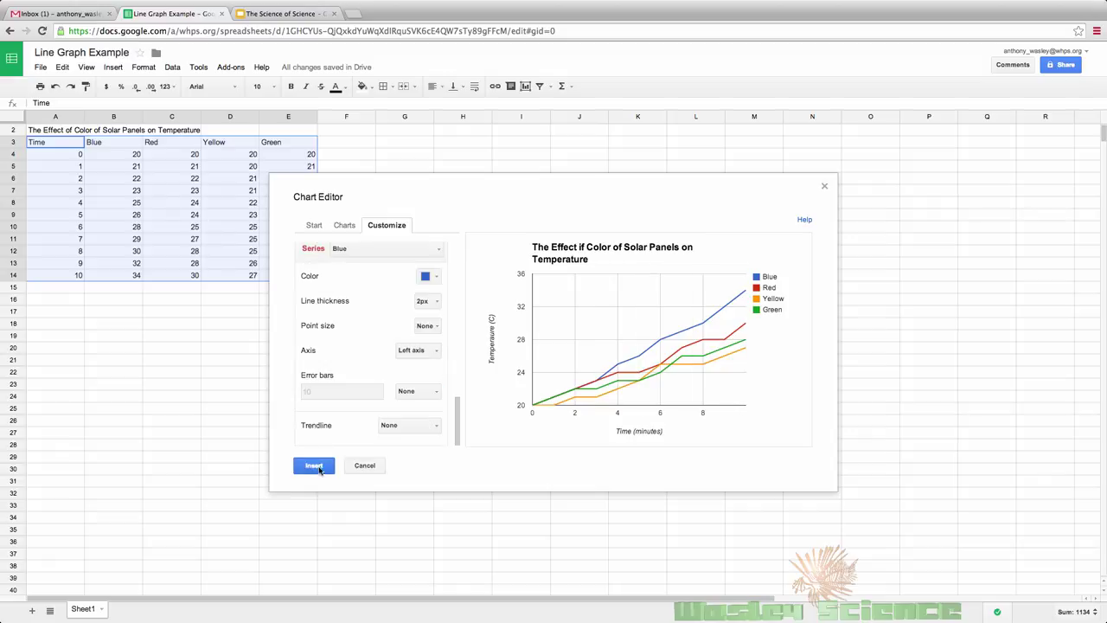
pyautogui.click(313, 466)
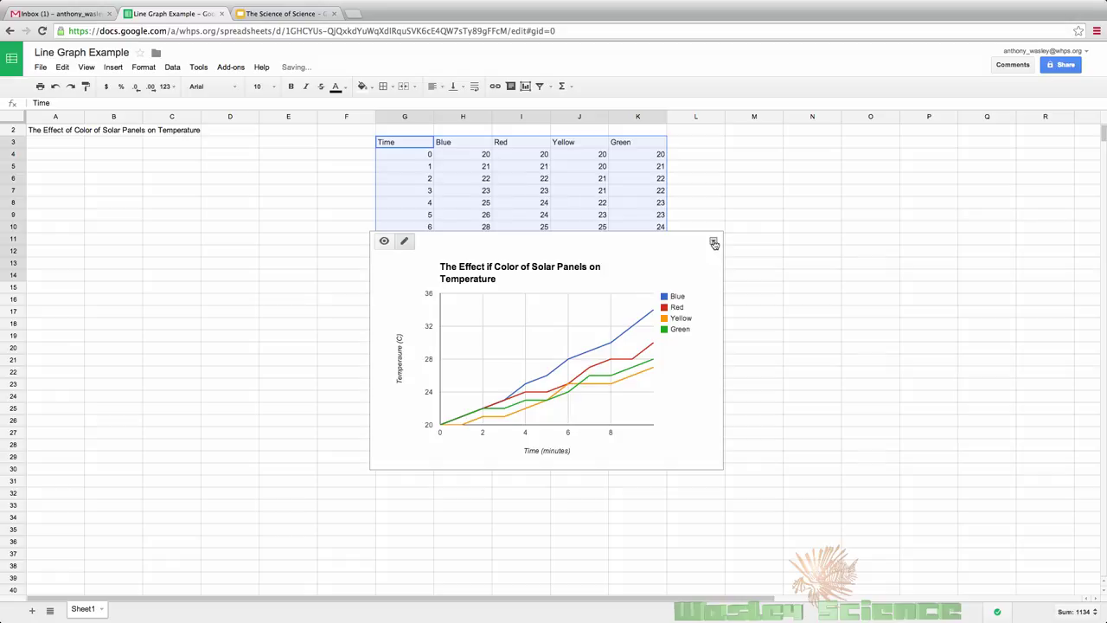
# Enlarge the plot area on all four sides to fill the chart frame using Move & Resize, then deselect the chart
pyautogui.click(441, 300)
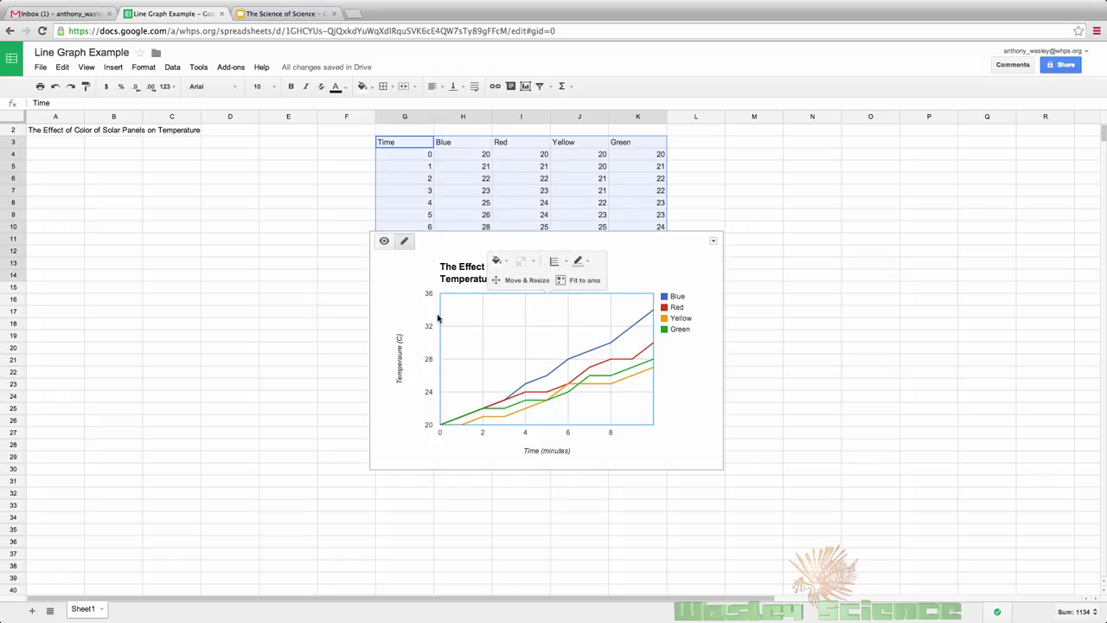
pyautogui.click(662, 396)
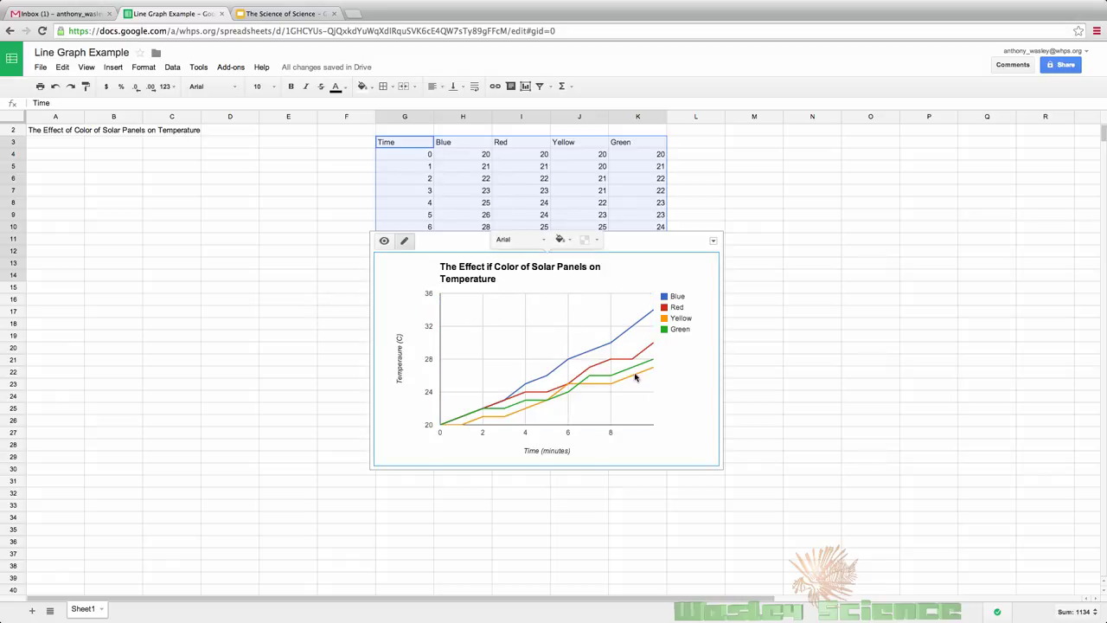
pyautogui.click(637, 375)
pyautogui.click(530, 284)
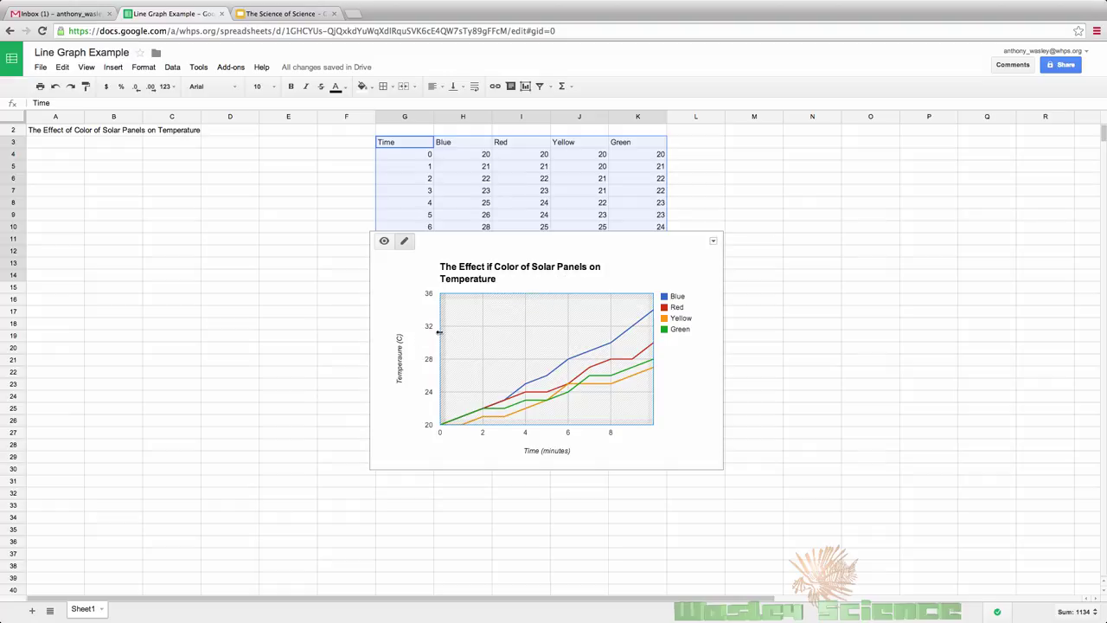
pyautogui.moveTo(440, 337); pyautogui.dragTo(400, 337)
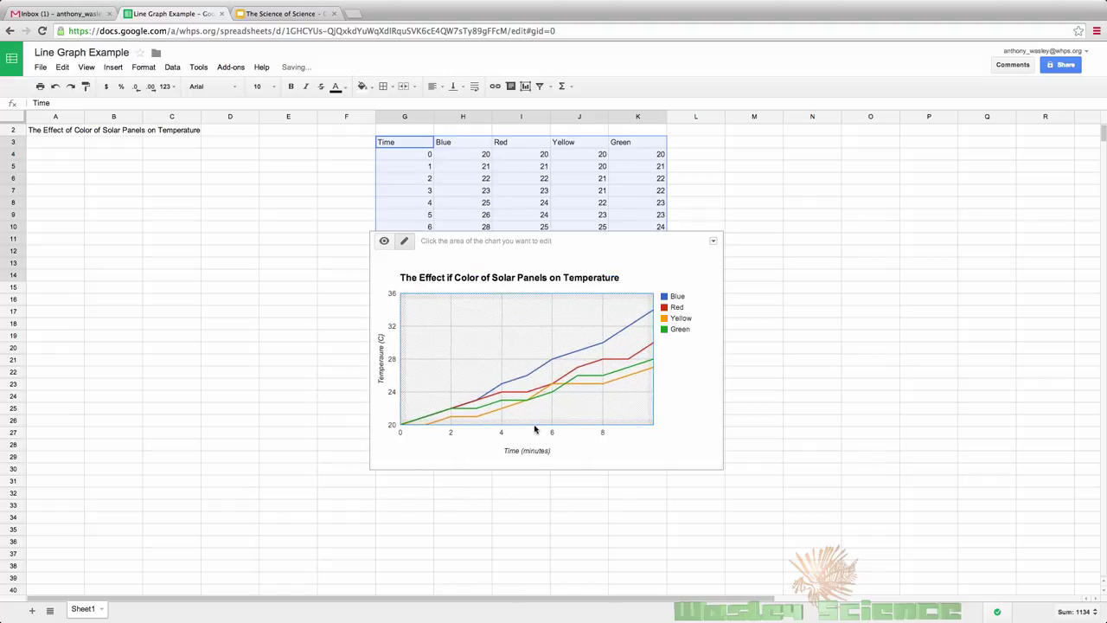
pyautogui.moveTo(529, 425); pyautogui.dragTo(537, 447)
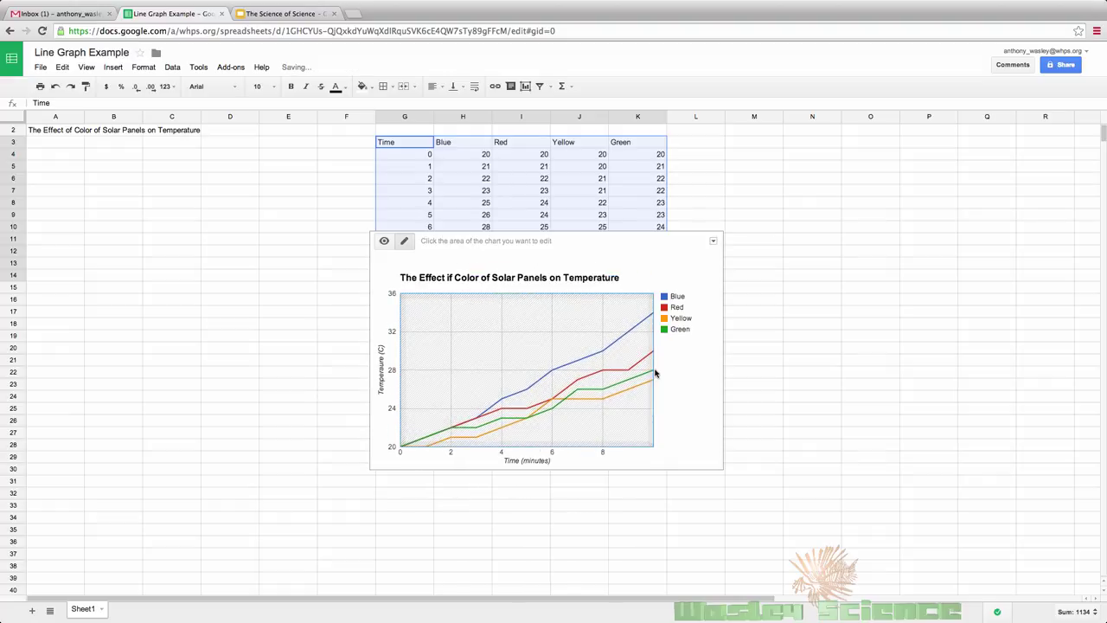
pyautogui.moveTo(655, 371)
pyautogui.mouseDown()
pyautogui.moveTo(685, 370)
pyautogui.moveTo(673, 370)
pyautogui.mouseUp()
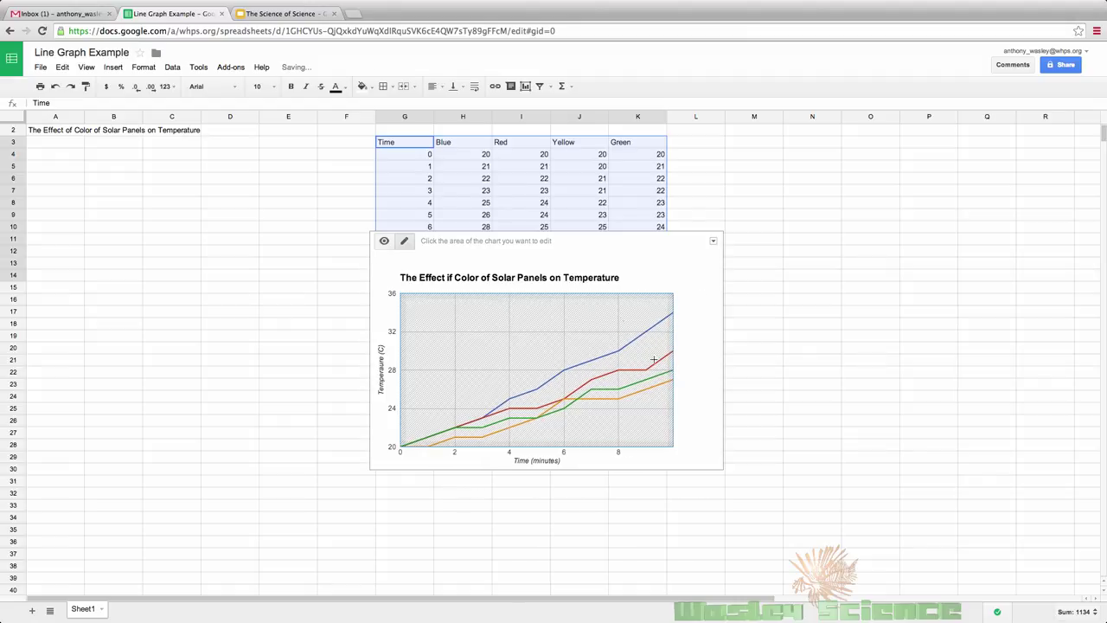
pyautogui.moveTo(608, 294); pyautogui.dragTo(609, 272)
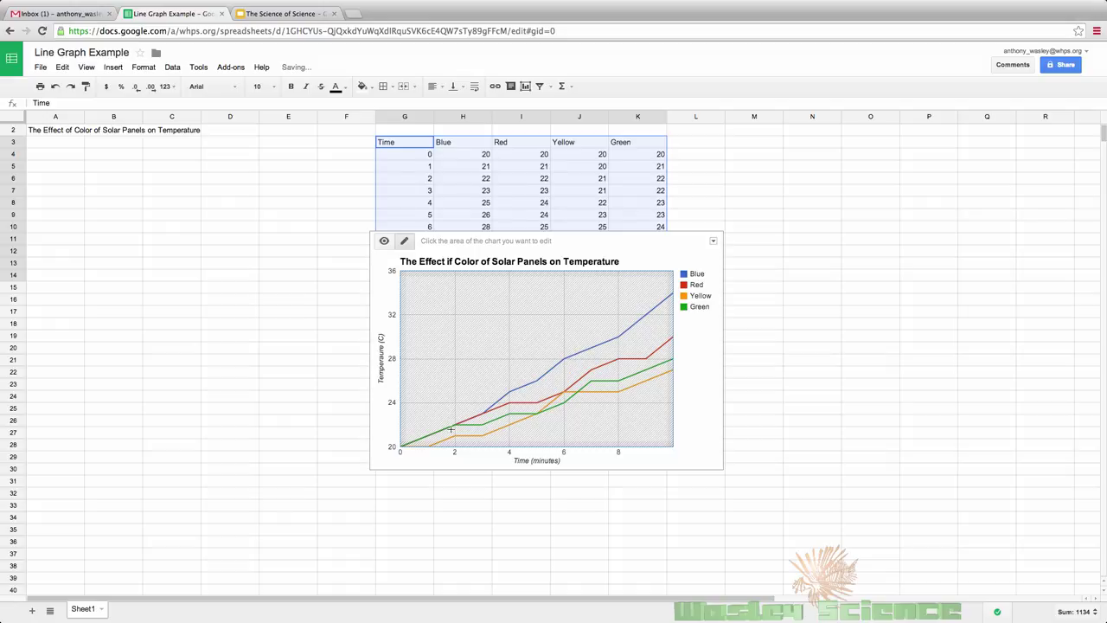
pyautogui.click(288, 300)
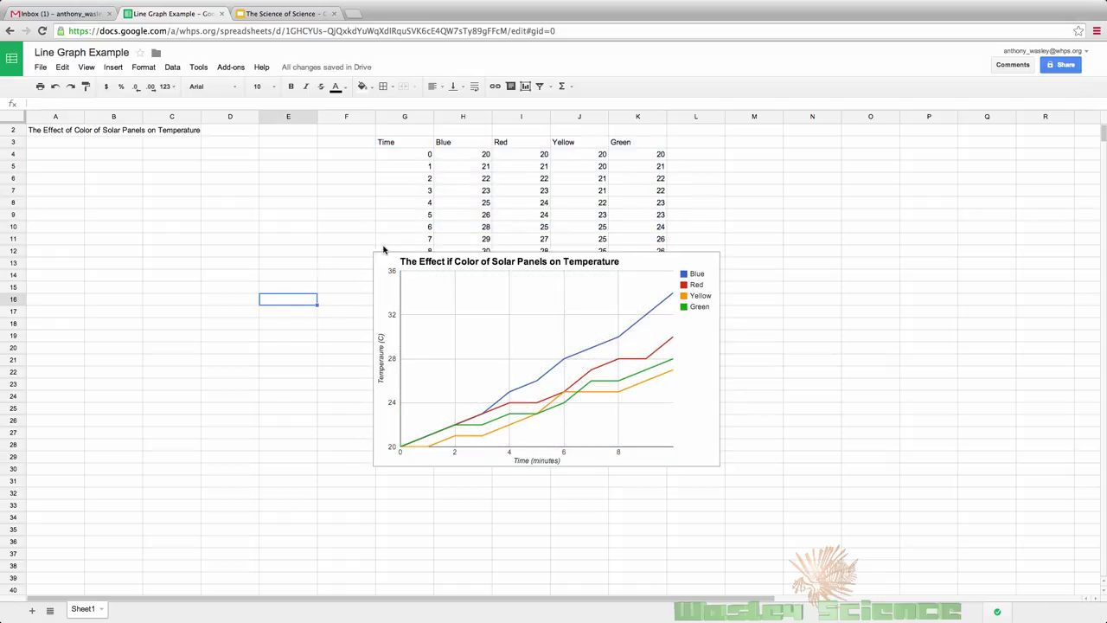